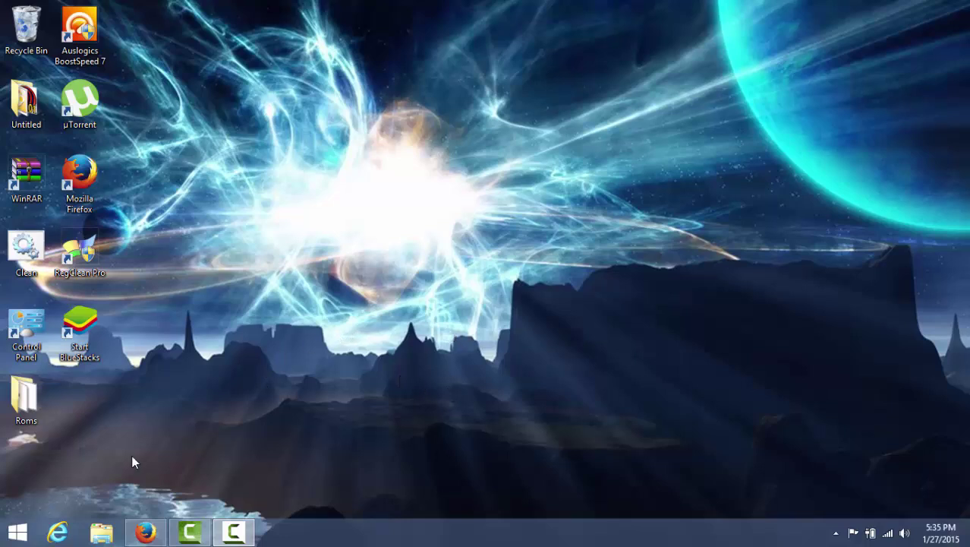
Launch Firefox from the taskbar so it opens on the Google homepage
{"action": "left_click", "coordinate": [145, 533]}
Search Google for 'imgburn' and open The Official ImgBurn Website
{"action": "left_click", "coordinate": [147, 534]}
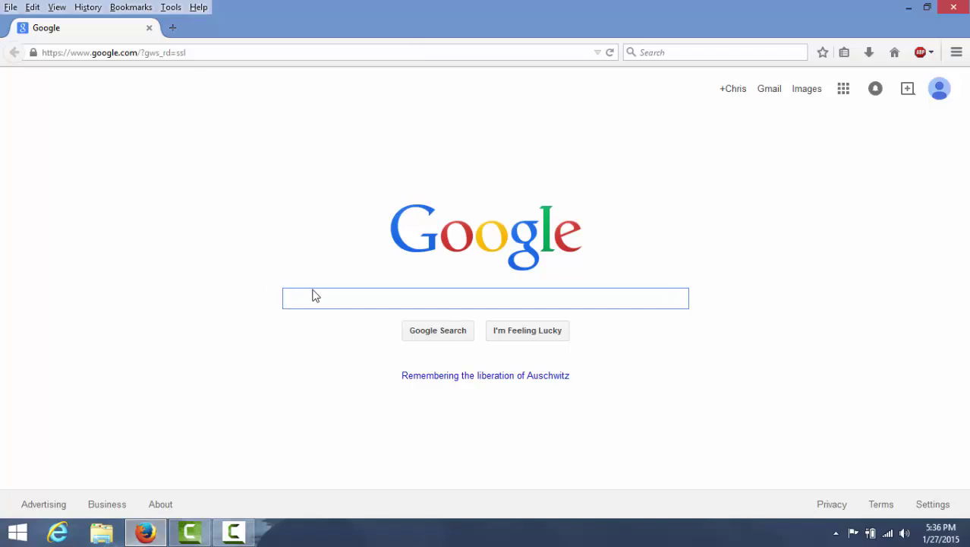
{"action": "type", "text": "img"}
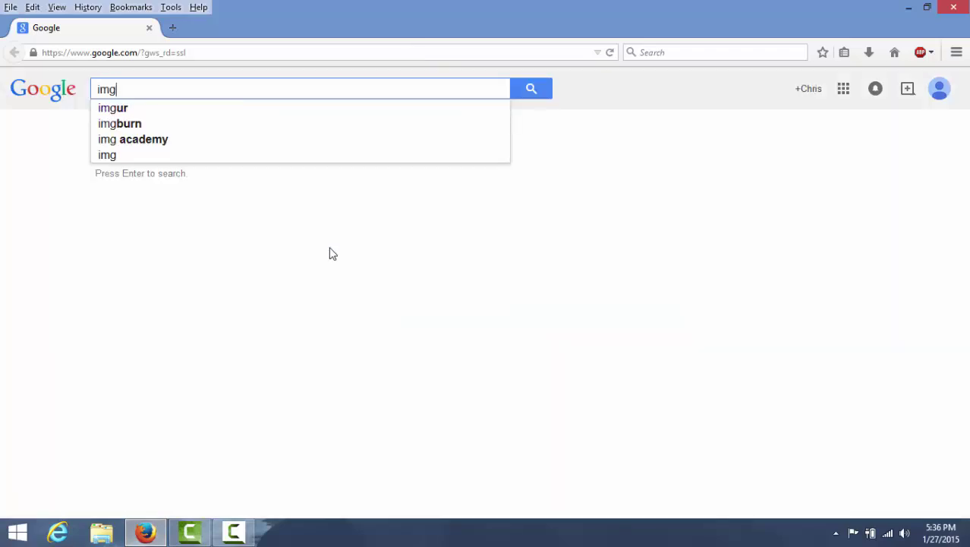
{"action": "type", "text": "burn"}
{"action": "key", "text": "Return"}
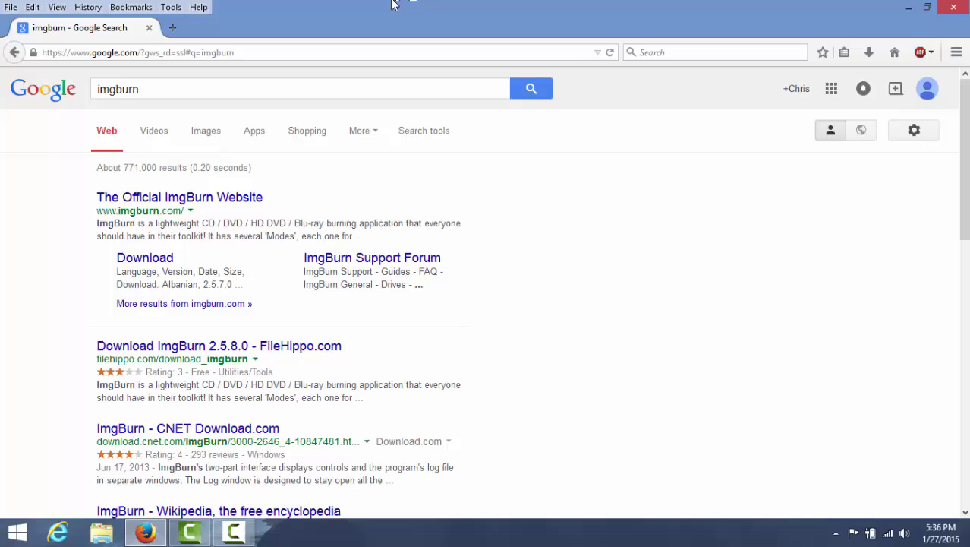
{"action": "left_click", "coordinate": [190, 201]}
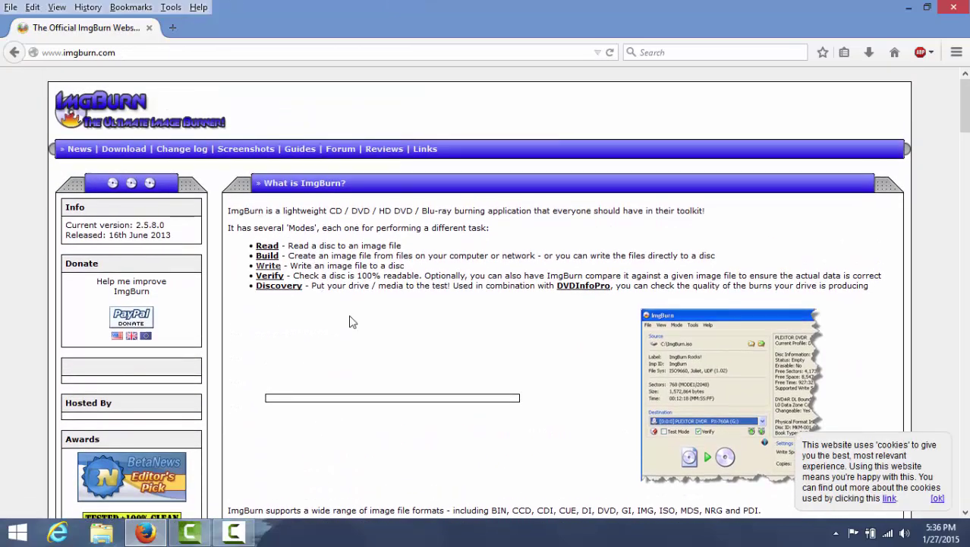
Scroll the ImgBurn site down to its News list of releases
{"action": "scroll", "coordinate": [394, 364], "scroll_direction": "down", "scroll_amount": 1}
{"action": "scroll", "coordinate": [577, 392], "scroll_direction": "up", "scroll_amount": 1}
{"action": "scroll", "coordinate": [372, 340], "scroll_direction": "down", "scroll_amount": 1}
{"action": "scroll", "coordinate": [395, 343], "scroll_direction": "down", "scroll_amount": 5}
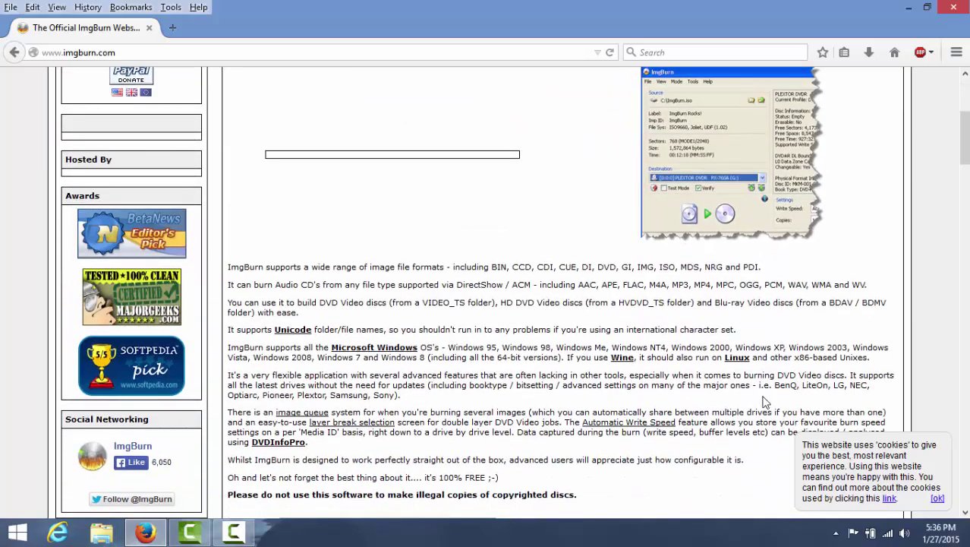
{"action": "scroll", "coordinate": [763, 403], "scroll_direction": "up", "scroll_amount": 6}
{"action": "scroll", "coordinate": [561, 369], "scroll_direction": "down", "scroll_amount": 3}
{"action": "scroll", "coordinate": [607, 383], "scroll_direction": "down", "scroll_amount": 1}
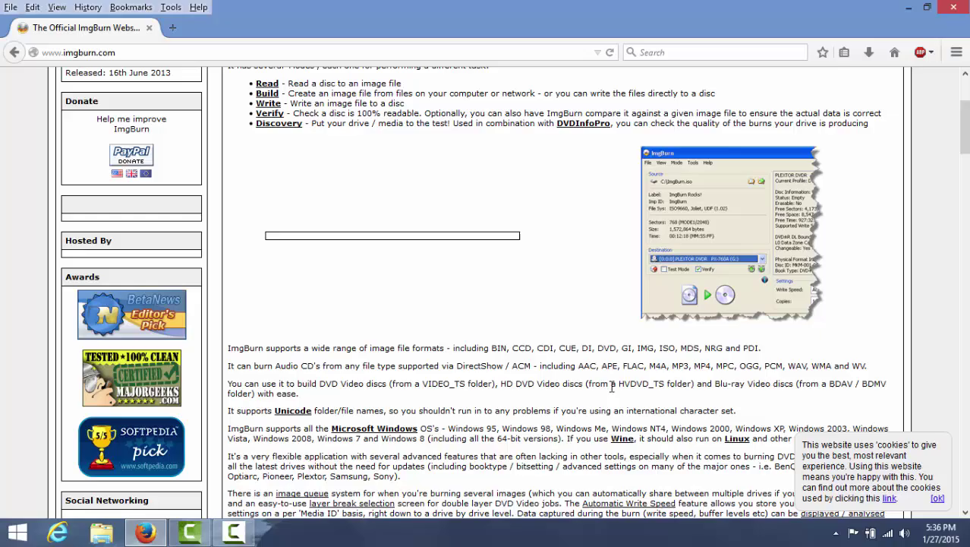
{"action": "scroll", "coordinate": [619, 387], "scroll_direction": "down", "scroll_amount": 6}
{"action": "scroll", "coordinate": [622, 395], "scroll_direction": "up", "scroll_amount": 6}
{"action": "scroll", "coordinate": [608, 384], "scroll_direction": "up", "scroll_amount": 3}
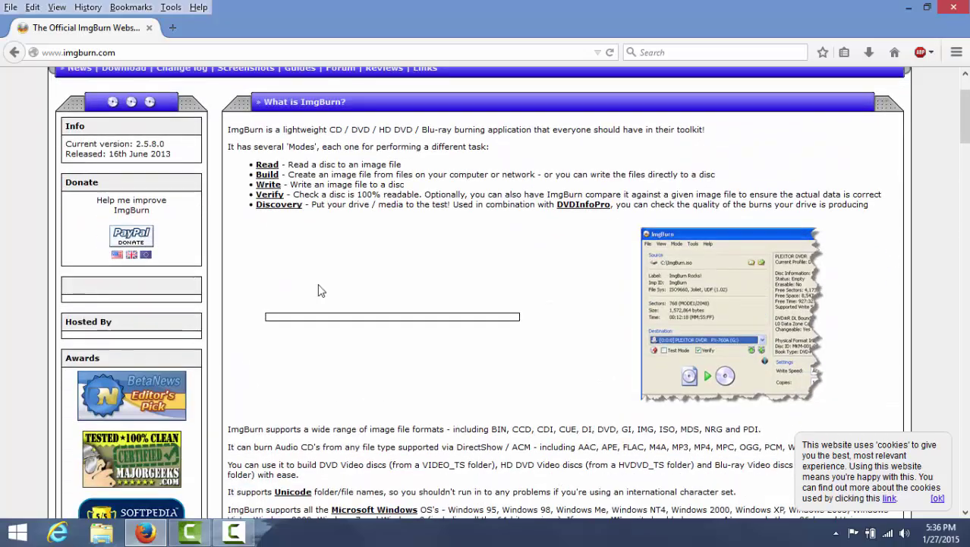
{"action": "scroll", "coordinate": [684, 395], "scroll_direction": "down", "scroll_amount": 1}
{"action": "scroll", "coordinate": [776, 413], "scroll_direction": "down", "scroll_amount": 4}
{"action": "scroll", "coordinate": [776, 412], "scroll_direction": "down", "scroll_amount": 3}
{"action": "scroll", "coordinate": [660, 361], "scroll_direction": "down", "scroll_amount": 1}
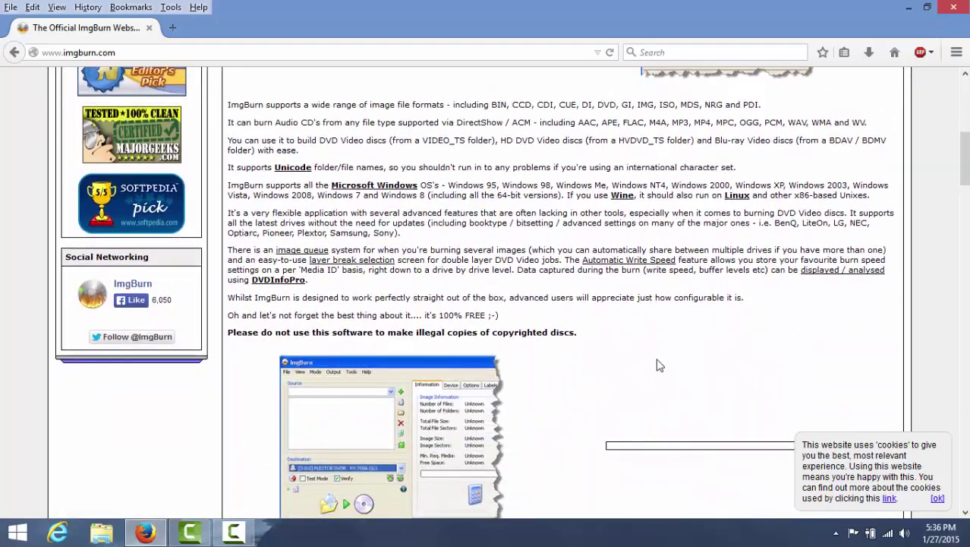
{"action": "scroll", "coordinate": [769, 346], "scroll_direction": "down", "scroll_amount": 7}
{"action": "scroll", "coordinate": [790, 344], "scroll_direction": "down", "scroll_amount": 4}
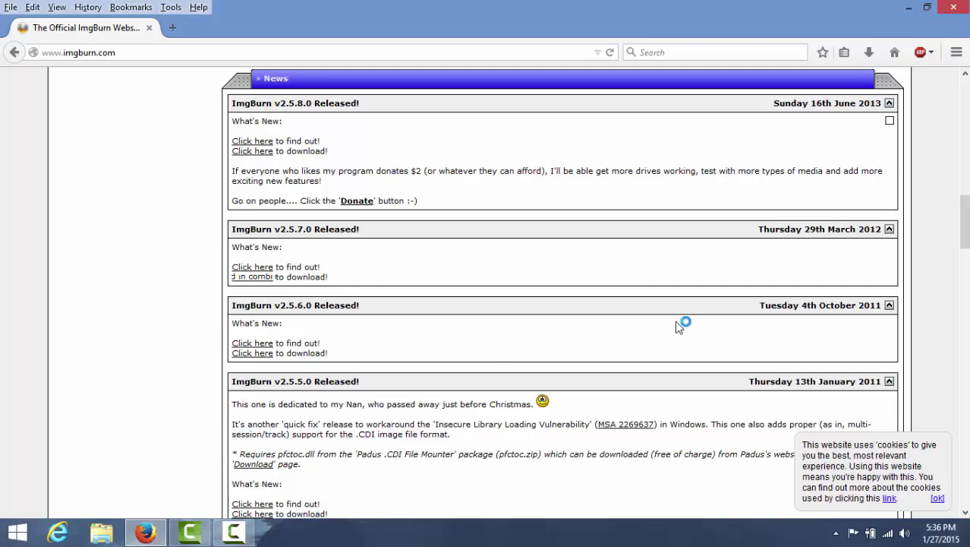
{"action": "scroll", "coordinate": [416, 361], "scroll_direction": "down", "scroll_amount": 4}
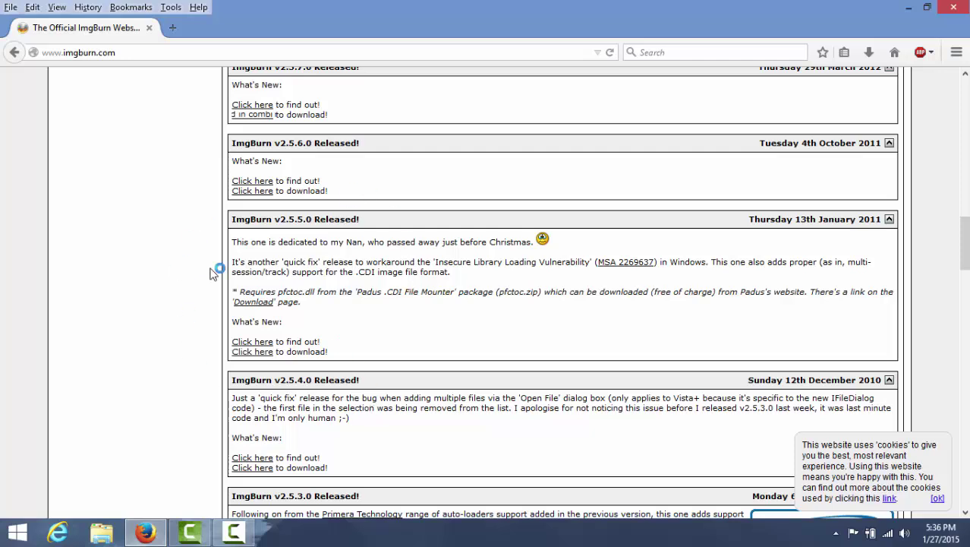
{"action": "scroll", "coordinate": [357, 209], "scroll_direction": "up", "scroll_amount": 4}
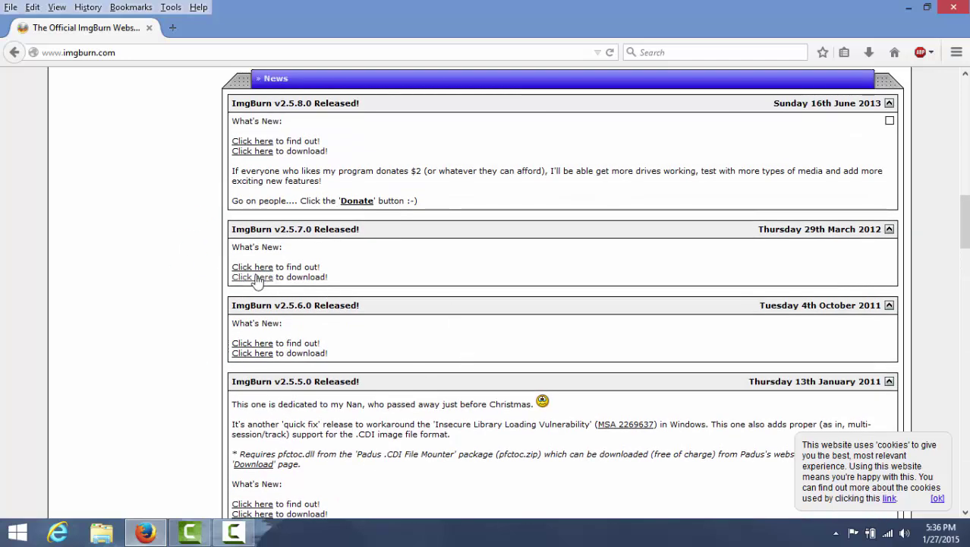
Download SetupImgBurn_2.5.8.0.exe from Mirror 7 and launch it from Firefox's downloads panel
{"action": "left_click", "coordinate": [258, 279]}
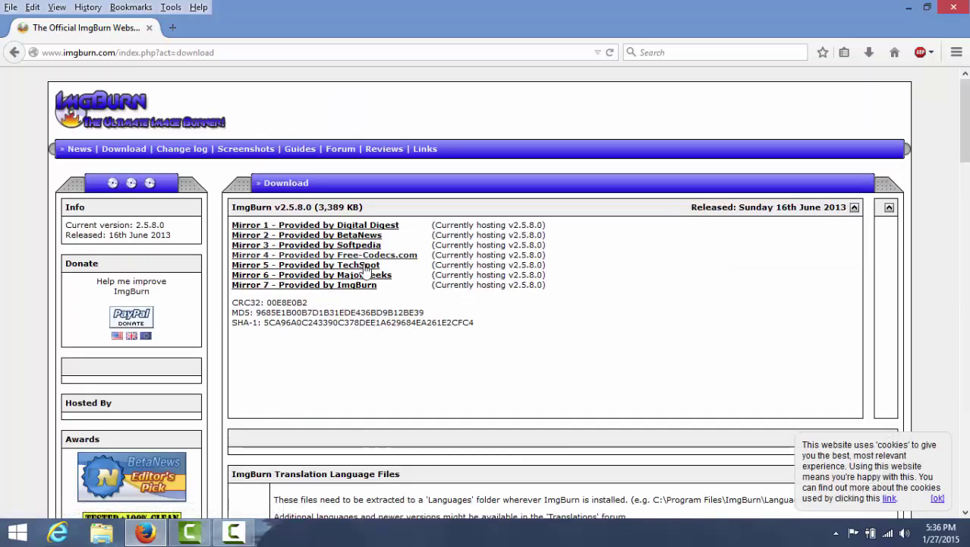
{"action": "left_click", "coordinate": [304, 284]}
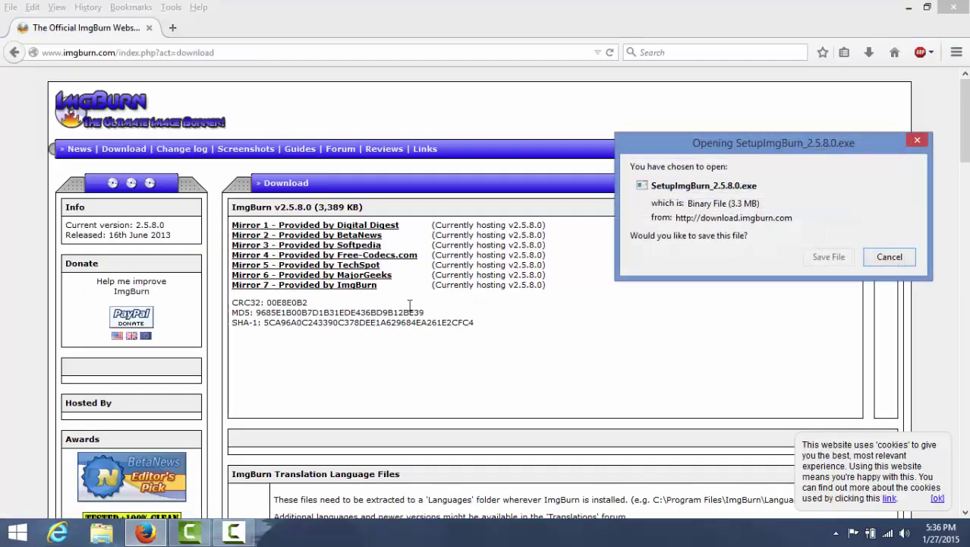
{"action": "left_click", "coordinate": [819, 258]}
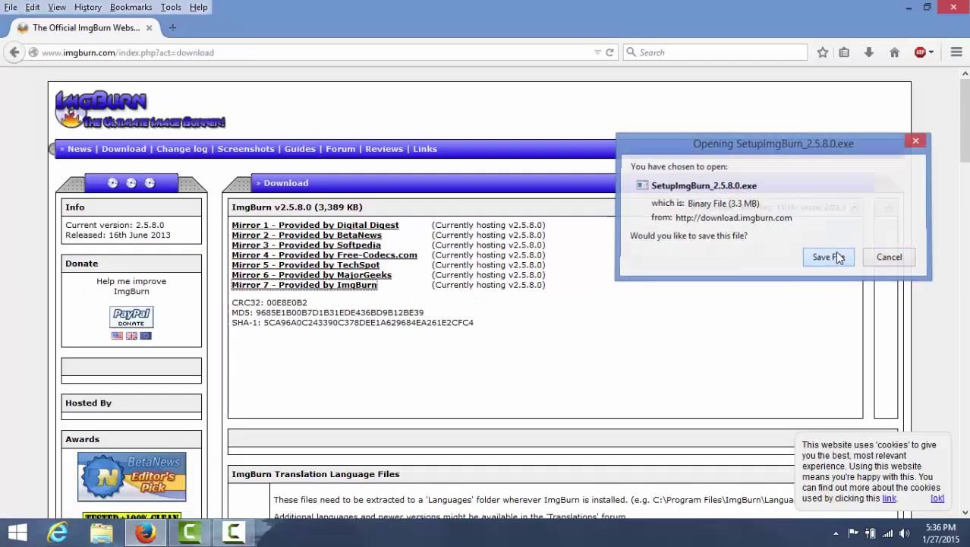
{"action": "left_click", "coordinate": [871, 53]}
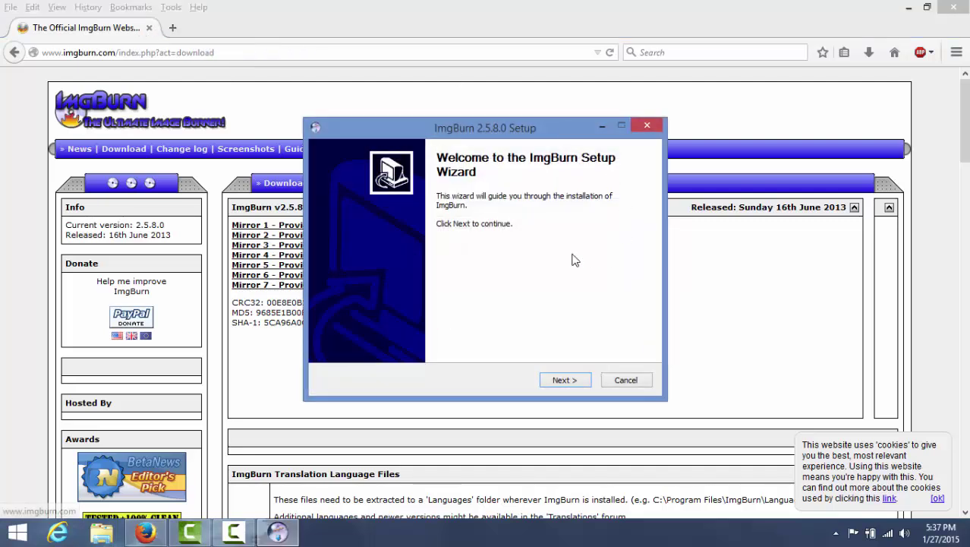
Accept the ImgBurn license and keep the default components, install folder and Start Menu folder
{"action": "left_click", "coordinate": [565, 380]}
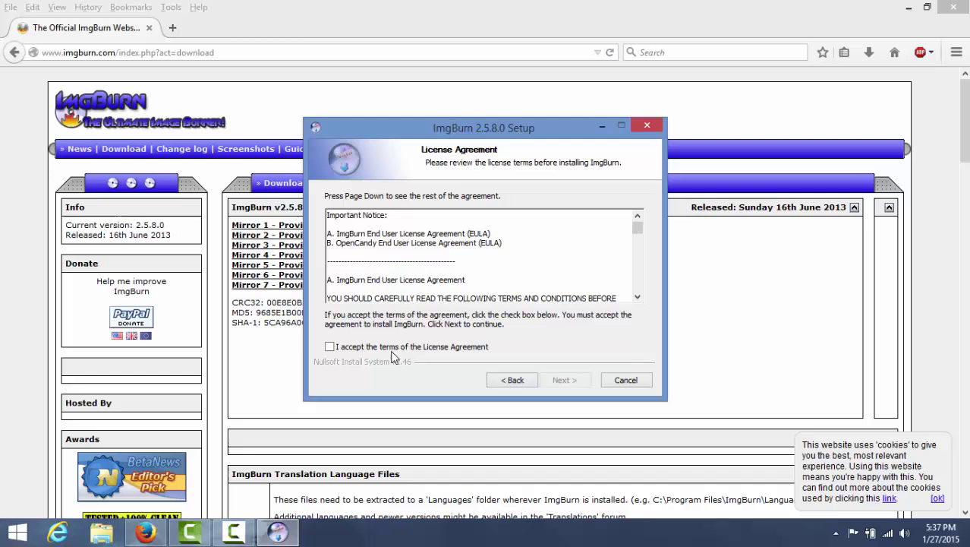
{"action": "left_click", "coordinate": [330, 346]}
{"action": "left_click", "coordinate": [573, 388]}
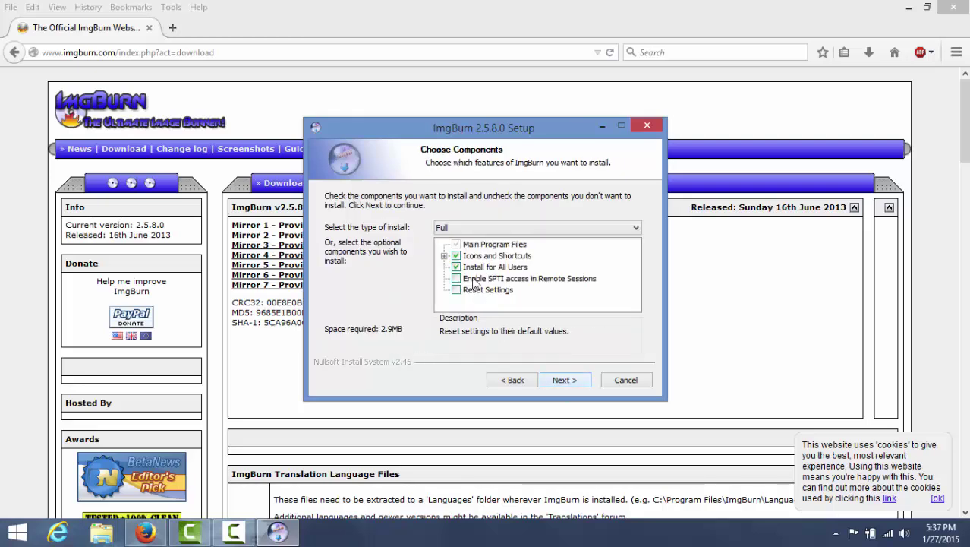
{"action": "left_click", "coordinate": [578, 382]}
{"action": "left_click", "coordinate": [577, 382]}
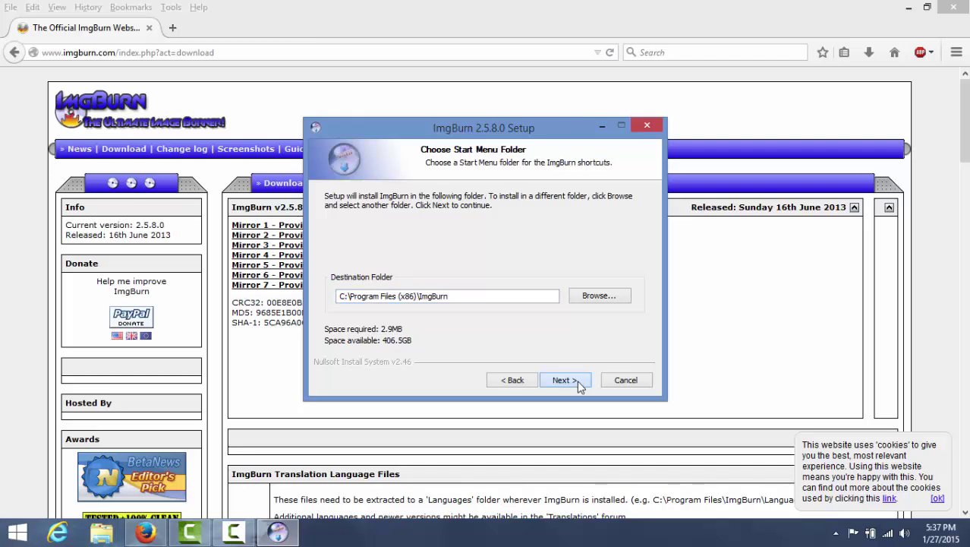
{"action": "left_click", "coordinate": [577, 381]}
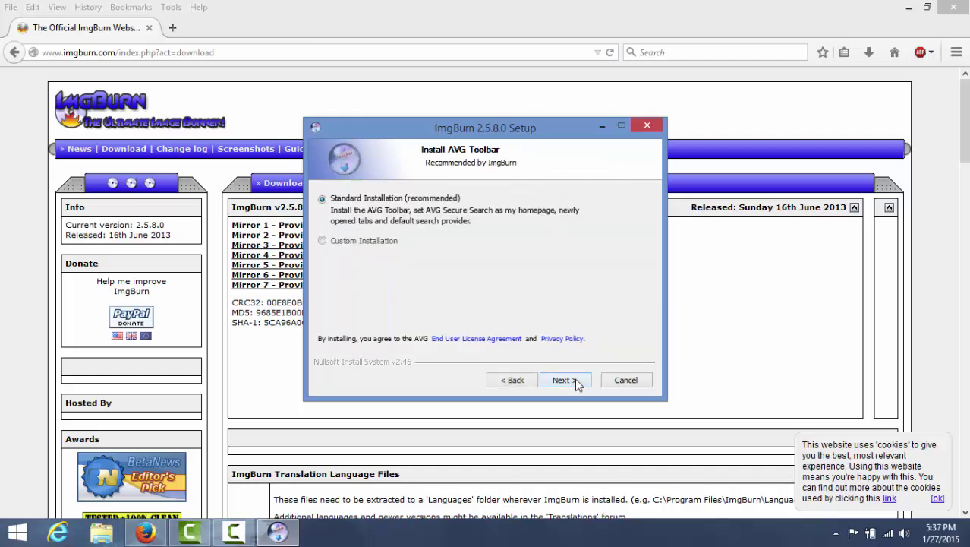
Decline the AVG toolbar and MyRadioPlayer offers, start the install, and open a blank tab
{"action": "left_click", "coordinate": [363, 241]}
{"action": "left_click", "coordinate": [374, 257]}
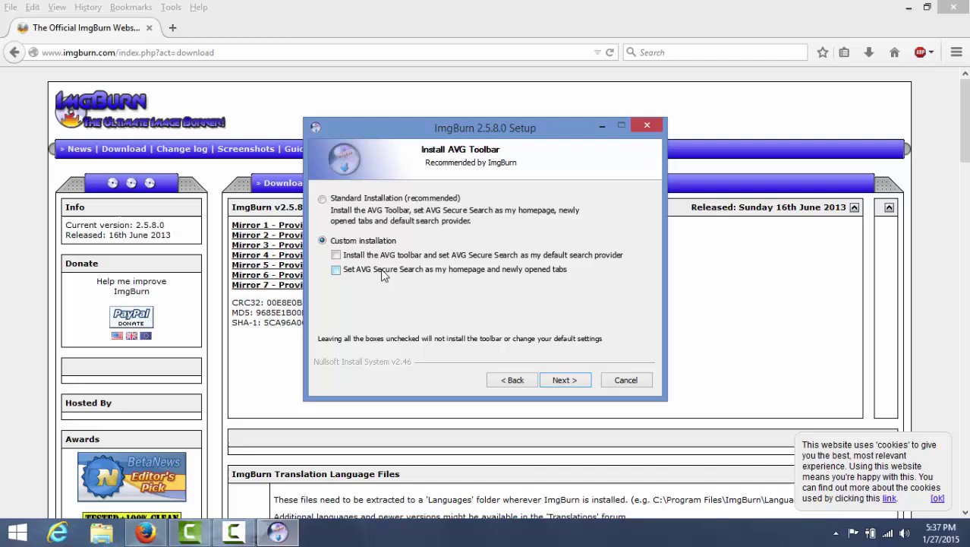
{"action": "left_click", "coordinate": [565, 381]}
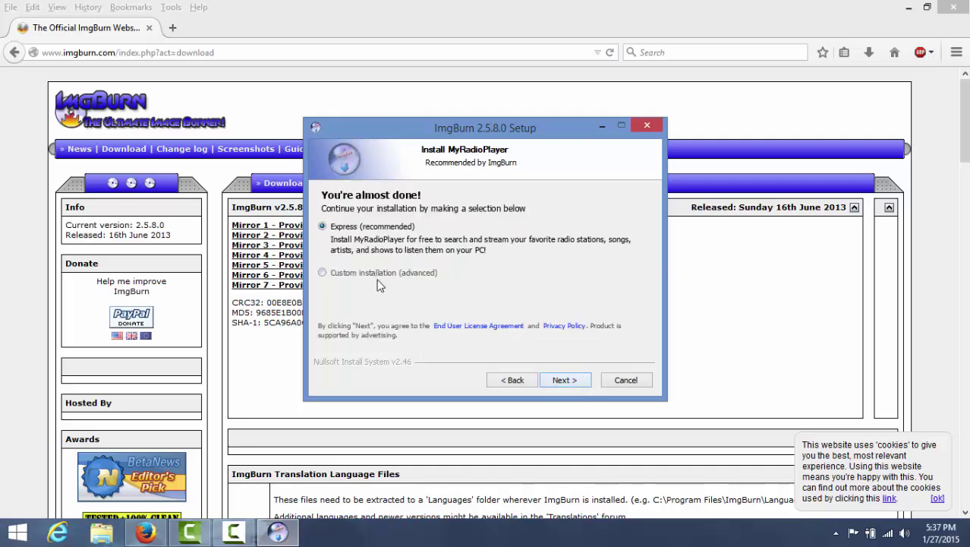
{"action": "left_click", "coordinate": [380, 274]}
{"action": "left_click", "coordinate": [371, 287]}
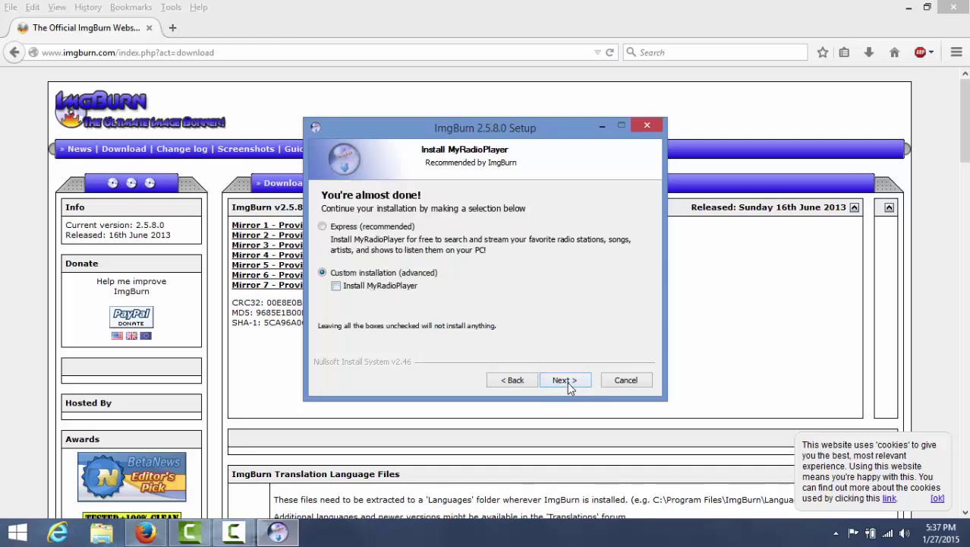
{"action": "left_click", "coordinate": [565, 381]}
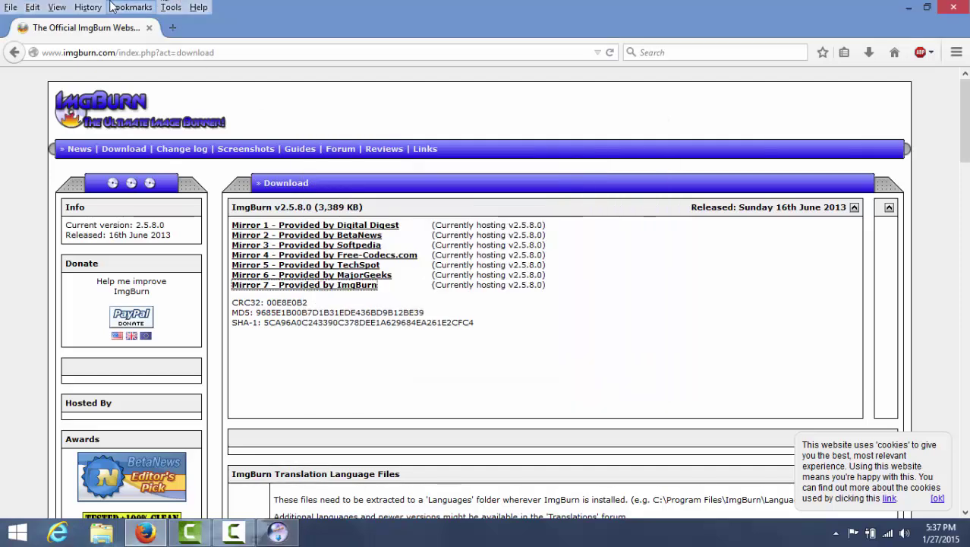
{"action": "left_click", "coordinate": [173, 27]}
Close the old ImgBurn tab, decline ImgBurn update checks, and return to the finished installer
{"action": "left_click", "coordinate": [149, 28]}
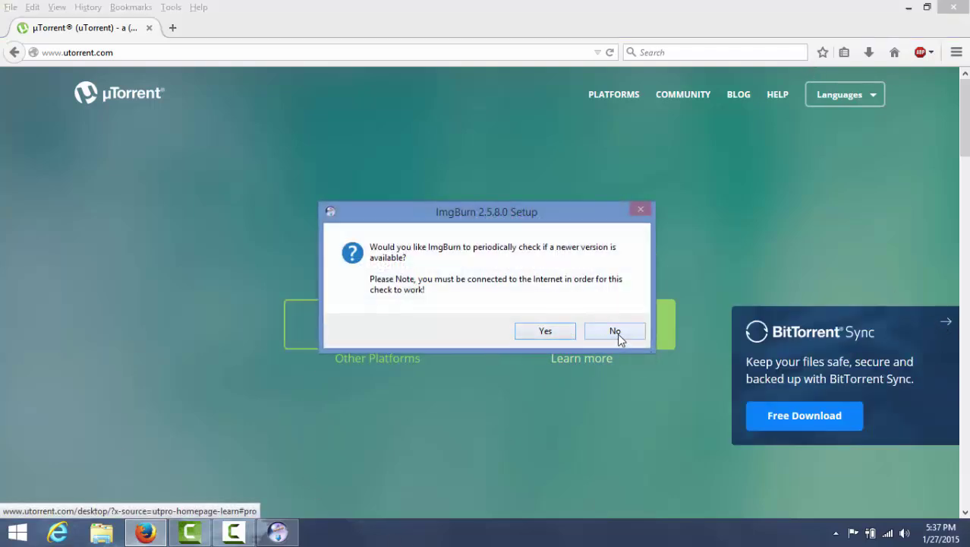
{"action": "left_click", "coordinate": [616, 332]}
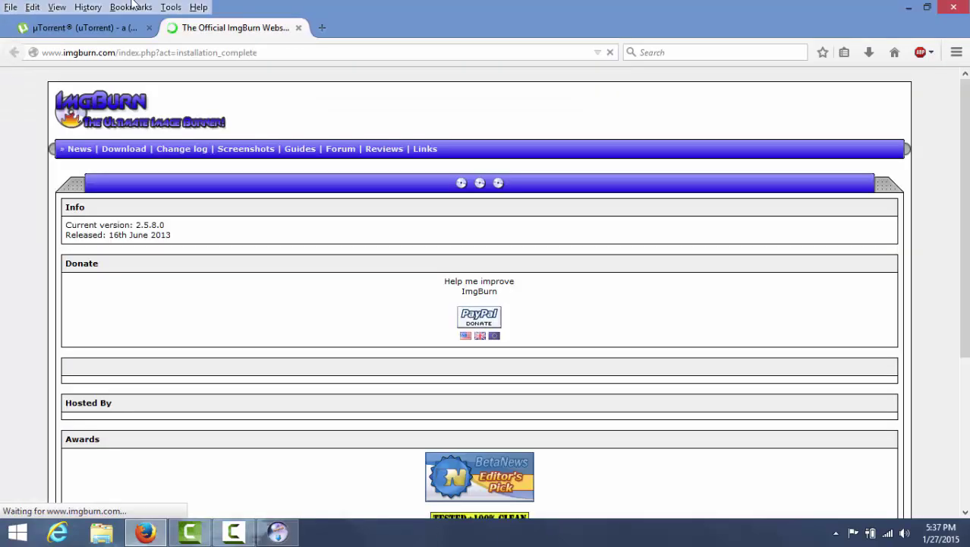
{"action": "left_click", "coordinate": [125, 27]}
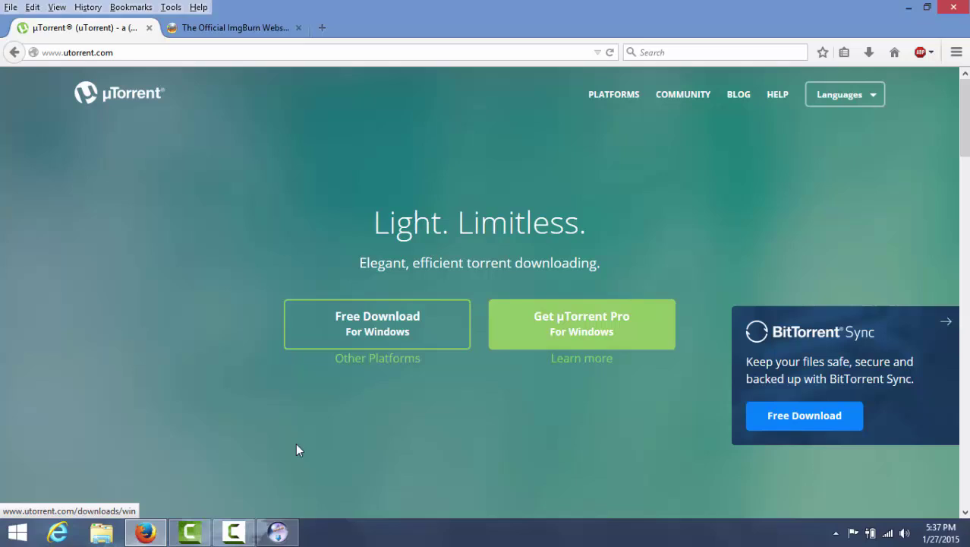
{"action": "left_click", "coordinate": [279, 533]}
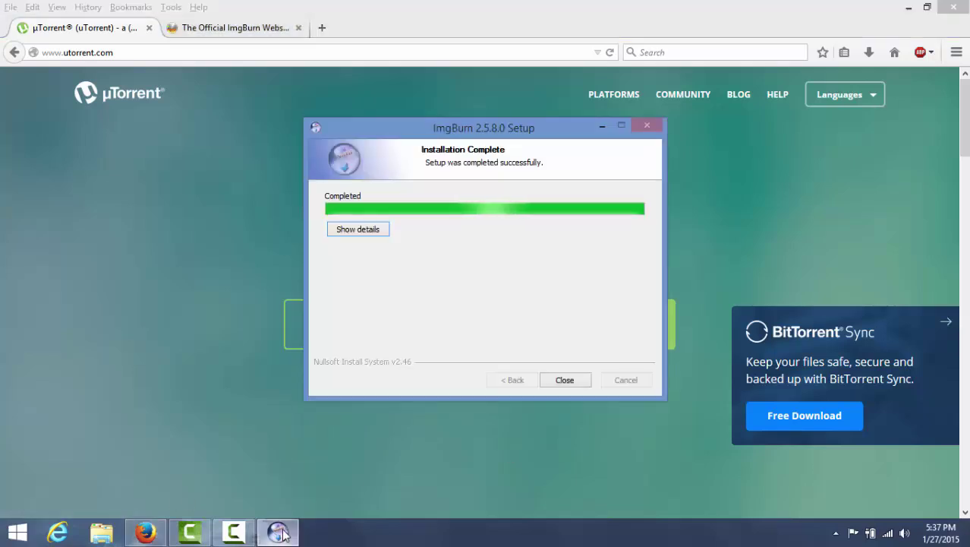
Close the ImgBurn installer and download the free µTorrent for Windows
{"action": "left_click", "coordinate": [564, 380]}
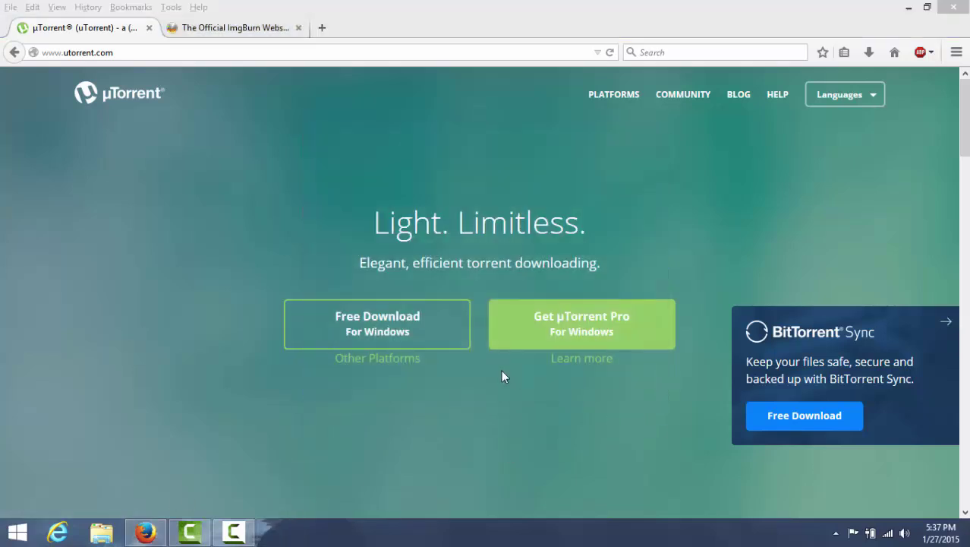
{"action": "left_click", "coordinate": [339, 336]}
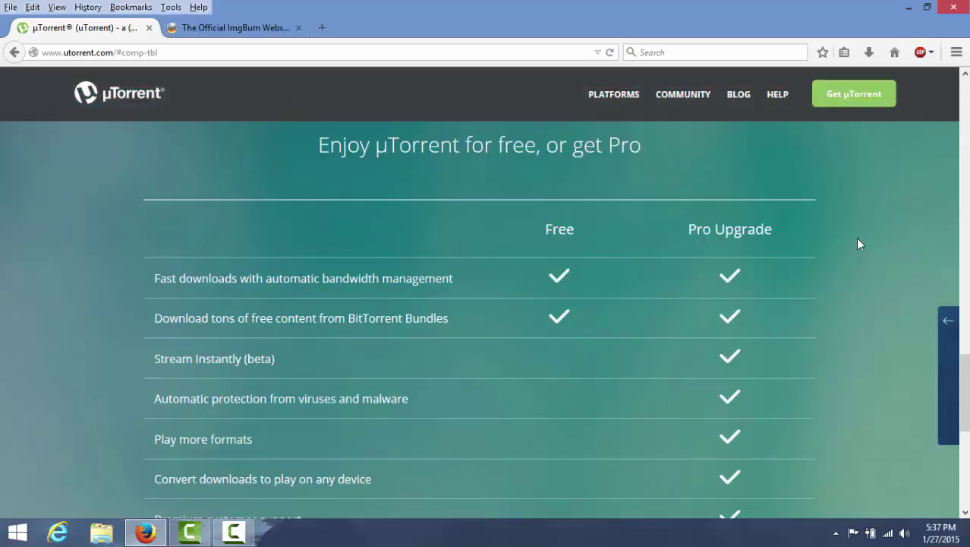
{"action": "scroll", "coordinate": [743, 397], "scroll_direction": "down", "scroll_amount": 5}
{"action": "scroll", "coordinate": [630, 364], "scroll_direction": "up", "scroll_amount": 3}
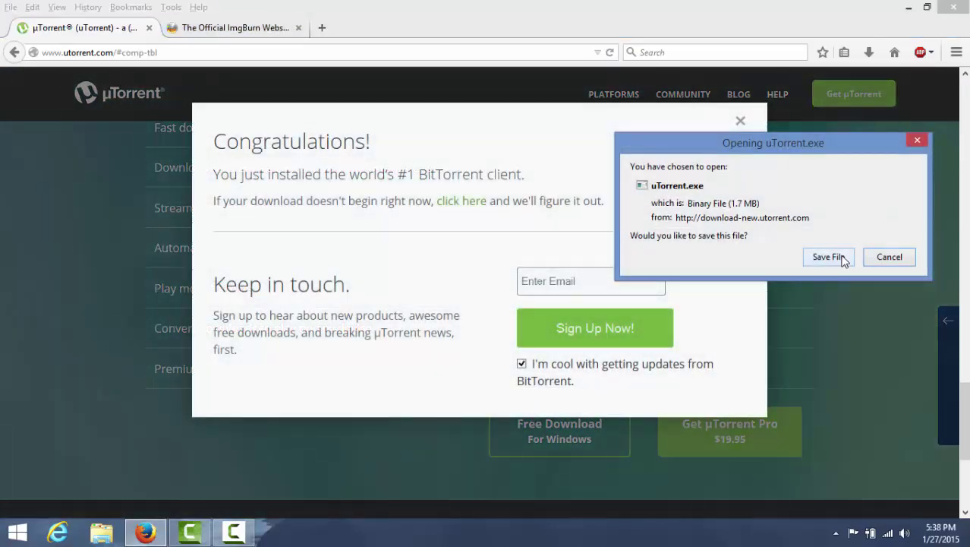
{"action": "left_click", "coordinate": [819, 255]}
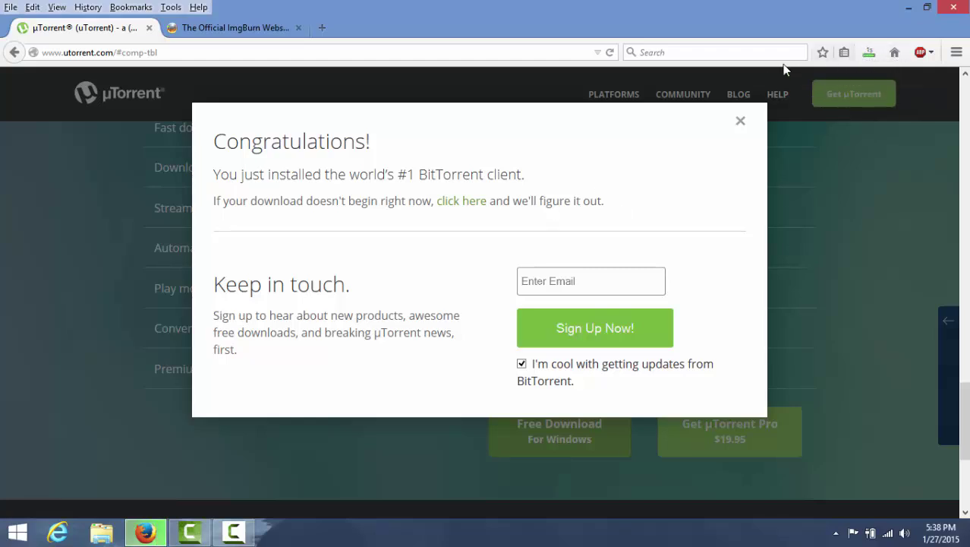
Try running uTorrent.exe, cancel the security warning, and start typing 'thep' in another tab
{"action": "left_click", "coordinate": [865, 53]}
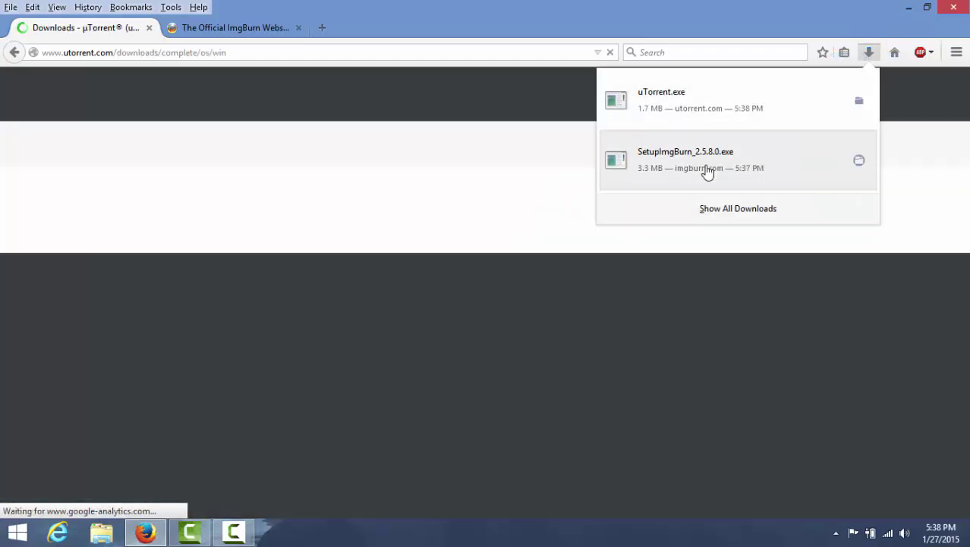
{"action": "left_click", "coordinate": [706, 114]}
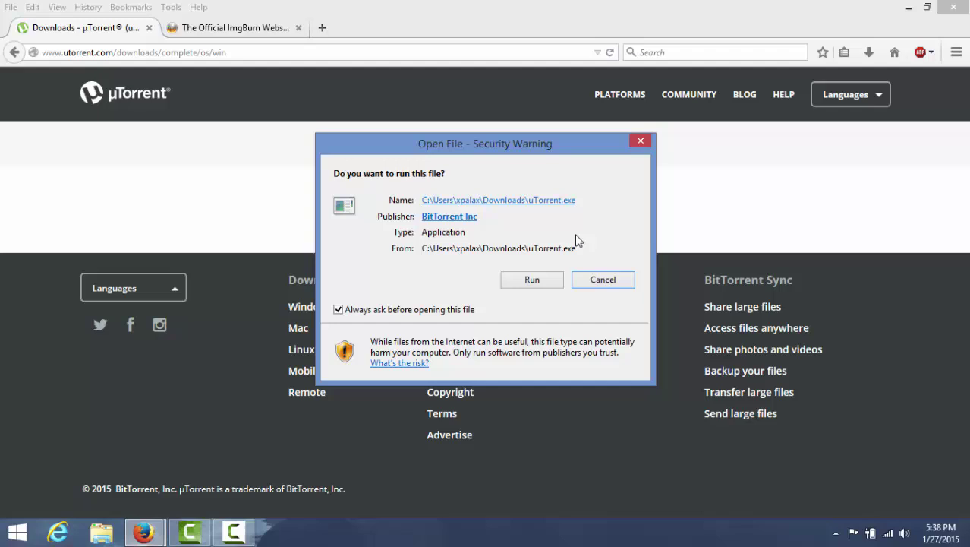
{"action": "left_click", "coordinate": [607, 278]}
{"action": "left_click", "coordinate": [250, 28]}
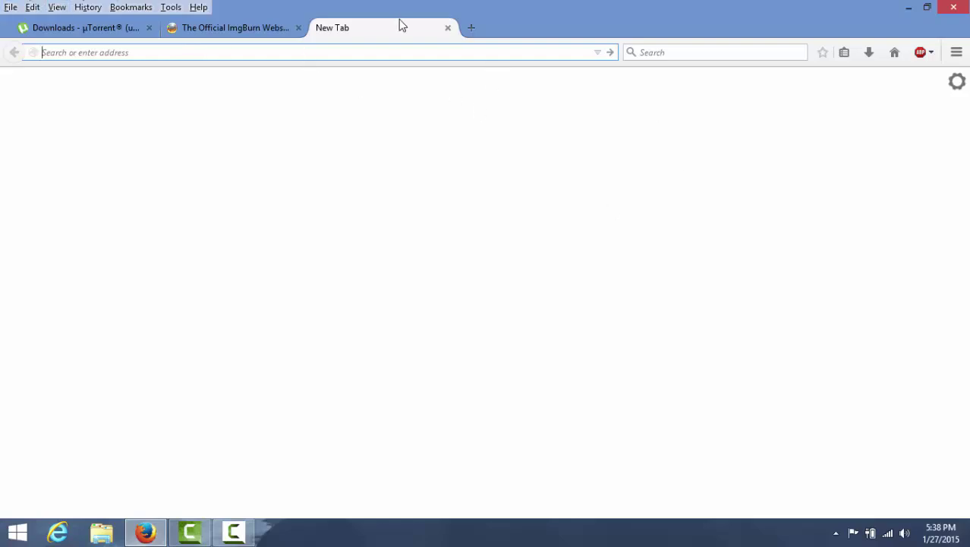
{"action": "type", "text": "thepiratebay.se"}
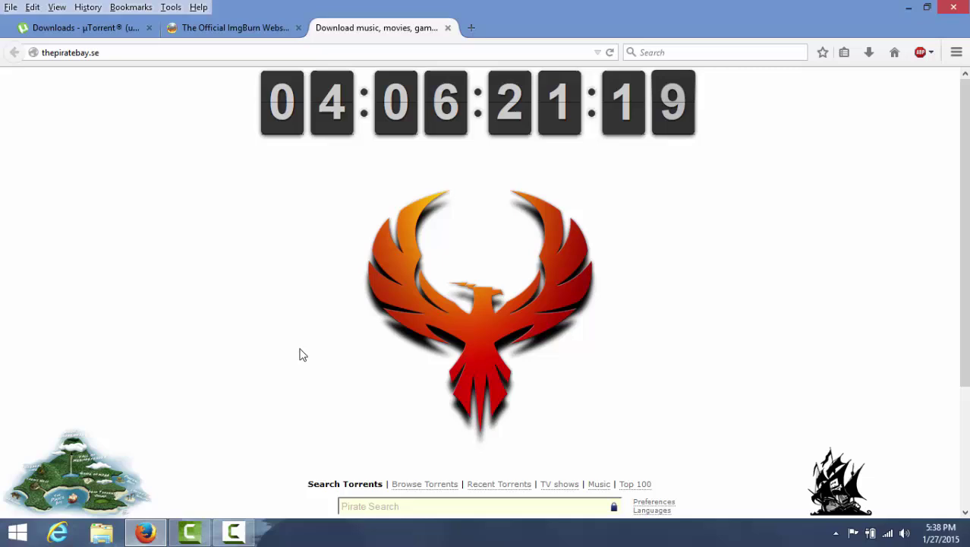
{"action": "scroll", "coordinate": [371, 400], "scroll_direction": "down", "scroll_amount": 3}
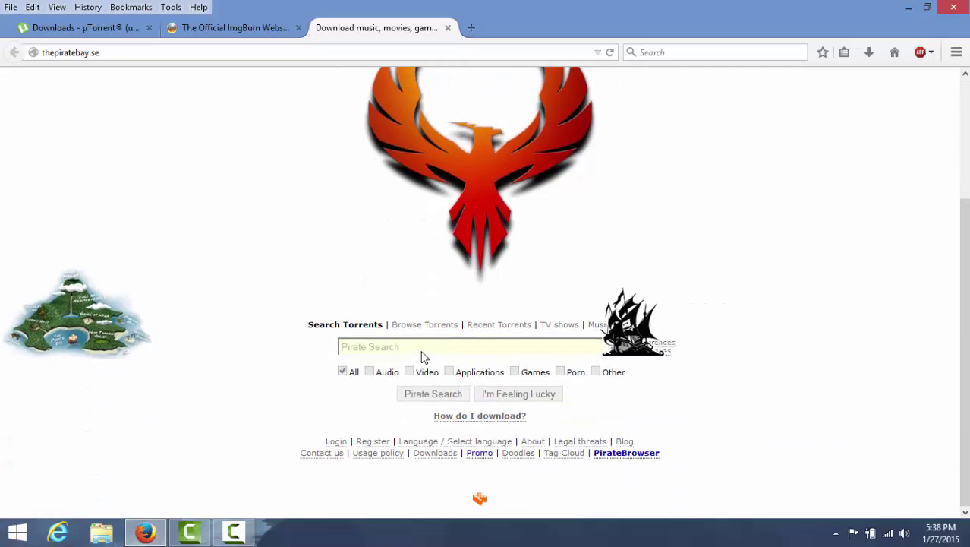
Scroll The Pirate Bay page and select its line of Search Torrents links
{"action": "scroll", "coordinate": [410, 346], "scroll_direction": "up", "scroll_amount": 2}
{"action": "scroll", "coordinate": [389, 331], "scroll_direction": "up", "scroll_amount": 1}
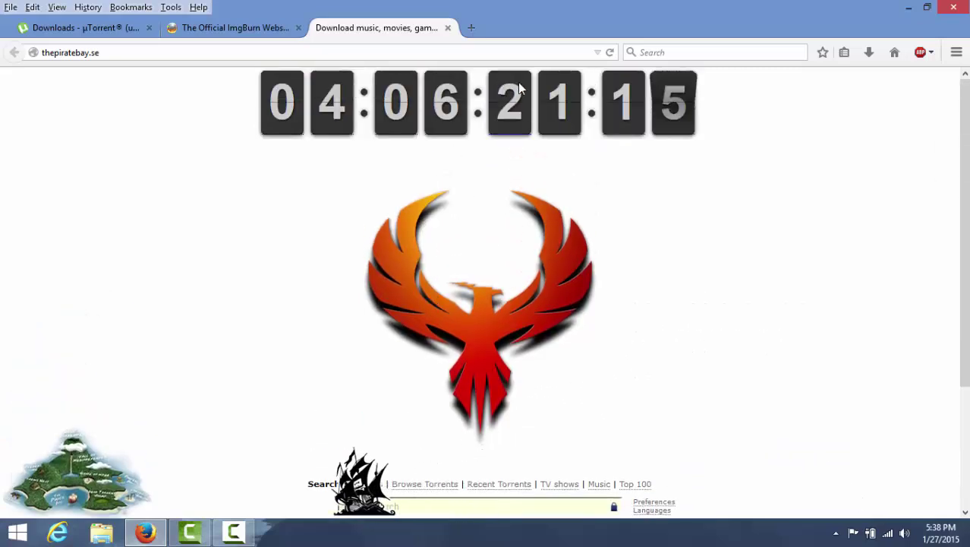
{"action": "scroll", "coordinate": [373, 228], "scroll_direction": "down", "scroll_amount": 2}
{"action": "scroll", "coordinate": [372, 319], "scroll_direction": "down", "scroll_amount": 1}
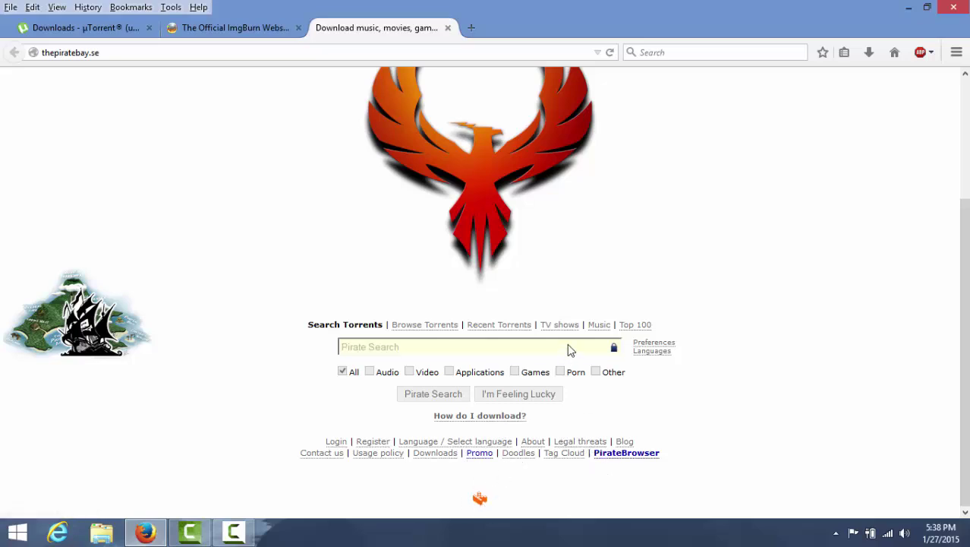
{"action": "triple_click", "coordinate": [436, 333]}
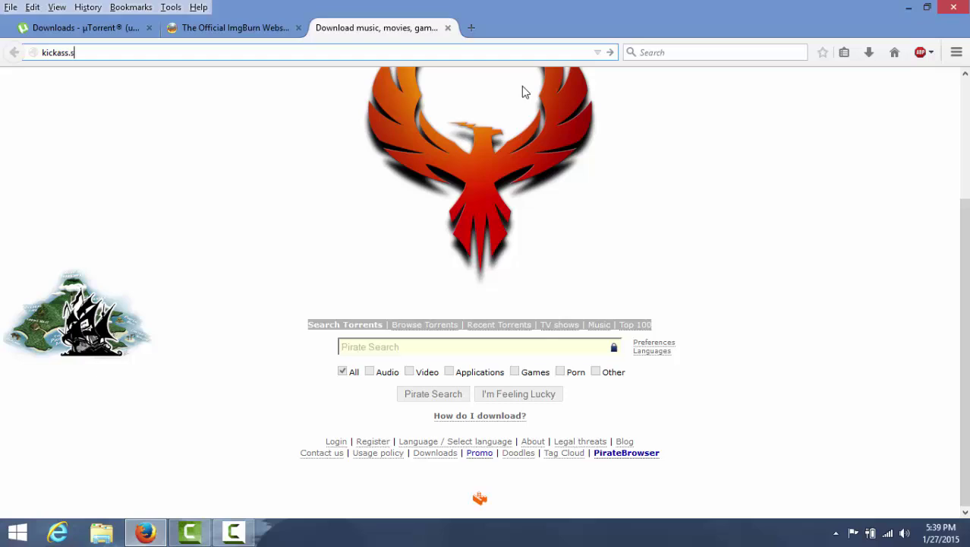
Load kickass.so and scroll through its torrent listings
{"action": "type", "text": "o"}
{"action": "key", "text": "Return"}
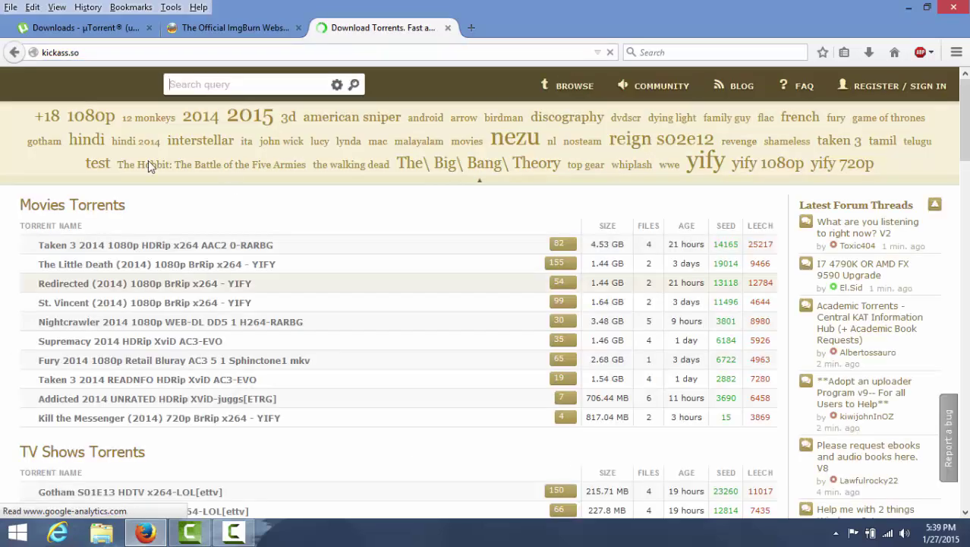
{"action": "scroll", "coordinate": [447, 413], "scroll_direction": "down", "scroll_amount": 4}
{"action": "scroll", "coordinate": [446, 412], "scroll_direction": "up", "scroll_amount": 4}
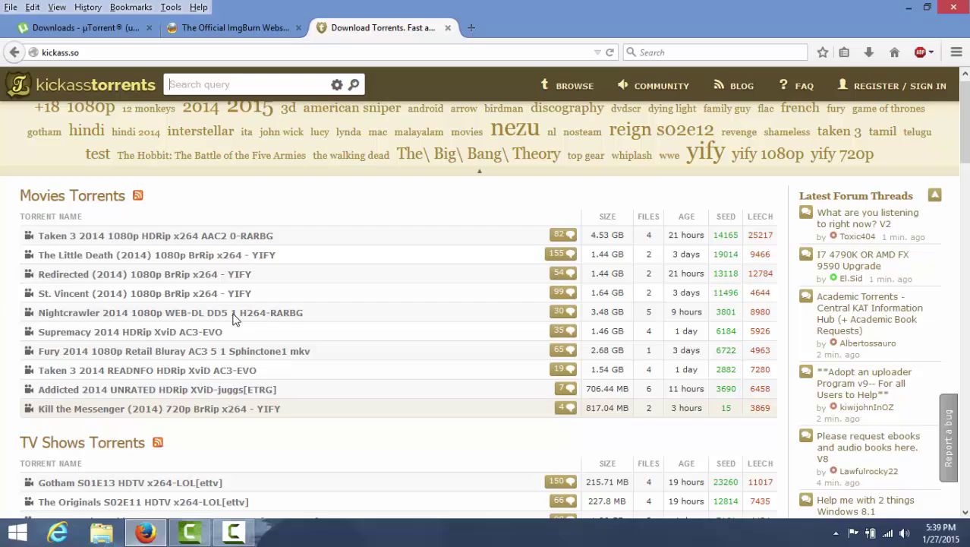
{"action": "scroll", "coordinate": [255, 276], "scroll_direction": "down", "scroll_amount": 1}
{"action": "scroll", "coordinate": [254, 276], "scroll_direction": "down", "scroll_amount": 5}
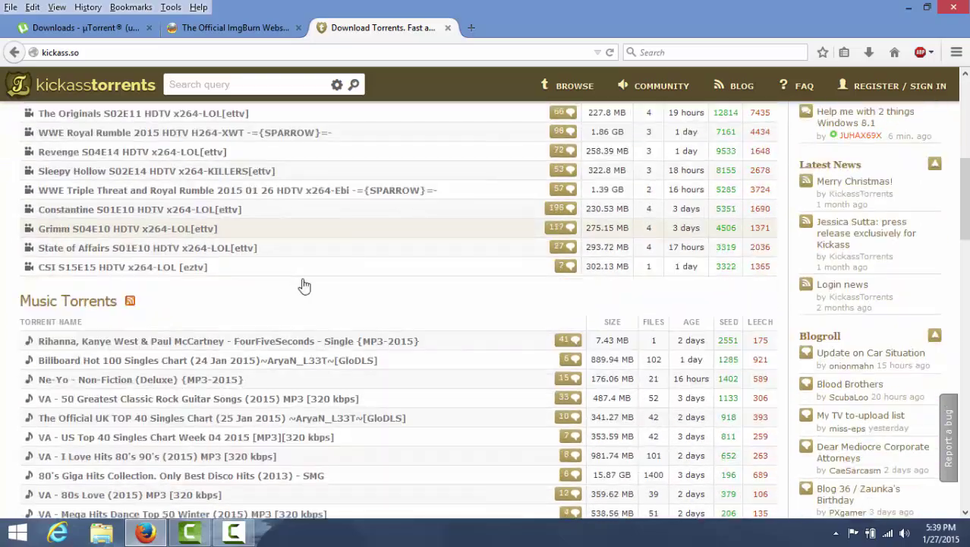
{"action": "scroll", "coordinate": [303, 282], "scroll_direction": "down", "scroll_amount": 4}
{"action": "scroll", "coordinate": [320, 314], "scroll_direction": "down", "scroll_amount": 4}
{"action": "scroll", "coordinate": [314, 336], "scroll_direction": "down", "scroll_amount": 4}
{"action": "scroll", "coordinate": [304, 319], "scroll_direction": "down", "scroll_amount": 3}
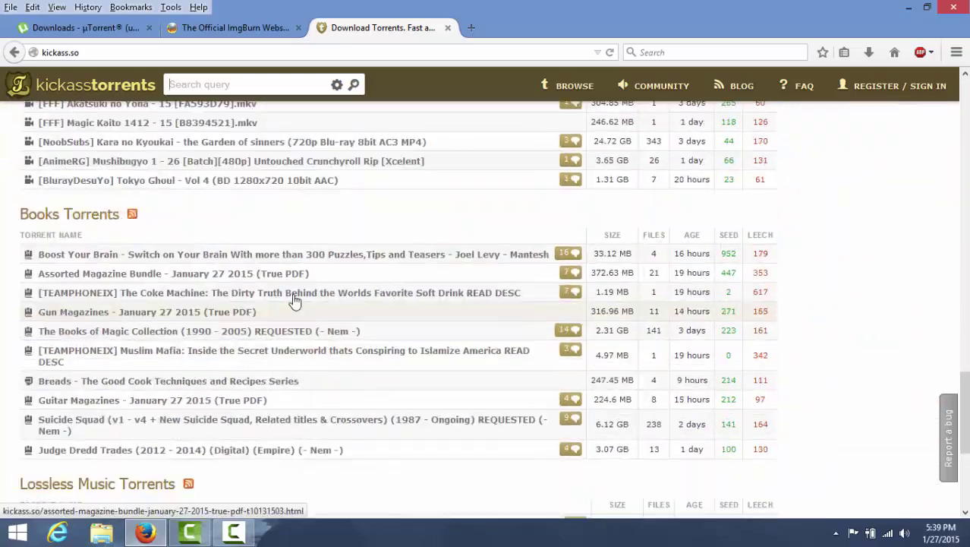
{"action": "scroll", "coordinate": [284, 288], "scroll_direction": "up", "scroll_amount": 4}
{"action": "scroll", "coordinate": [277, 284], "scroll_direction": "up", "scroll_amount": 8}
{"action": "scroll", "coordinate": [243, 152], "scroll_direction": "up", "scroll_amount": 2}
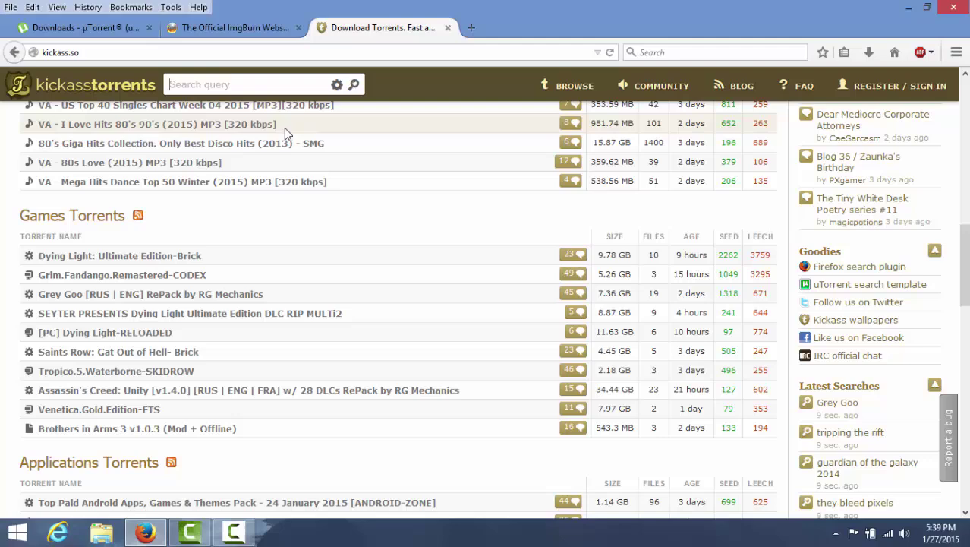
Search KickassTorrents for 'fifa 15 ps3' starting from the 'fifa 15' suggestion
{"action": "type", "text": "fif"}
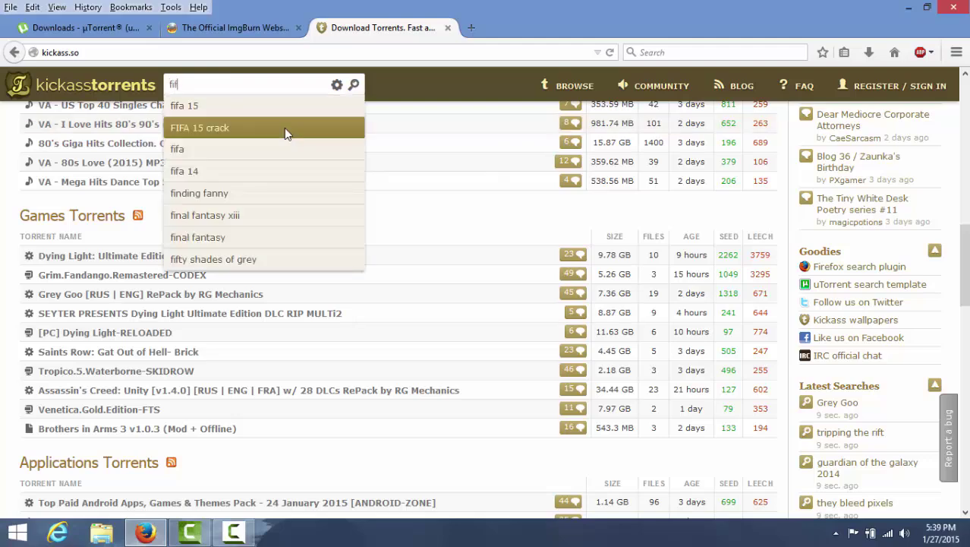
{"action": "type", "text": "a"}
{"action": "scroll", "coordinate": [196, 114], "scroll_direction": "up", "scroll_amount": 2}
{"action": "left_click", "coordinate": [196, 114]}
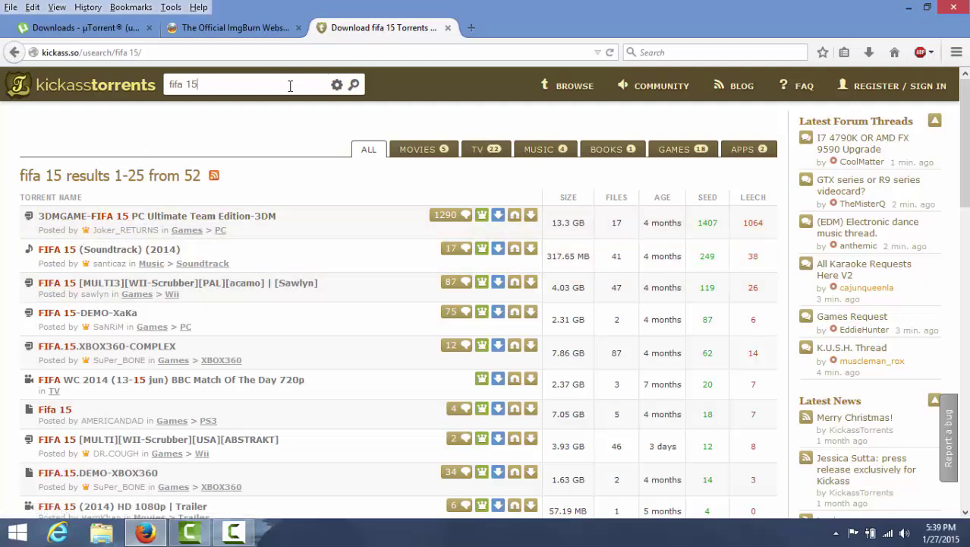
{"action": "type", "text": " ps"}
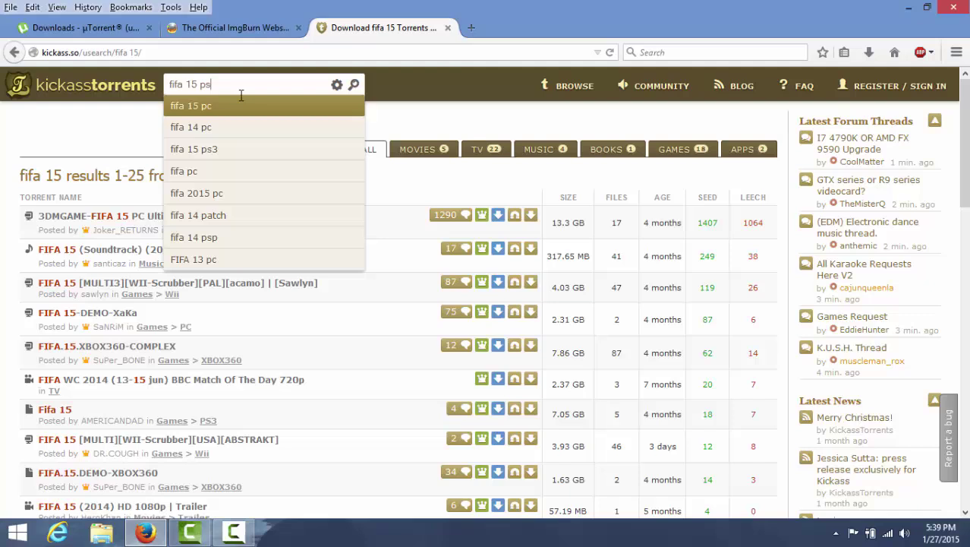
{"action": "type", "text": "3"}
{"action": "key", "text": "Return"}
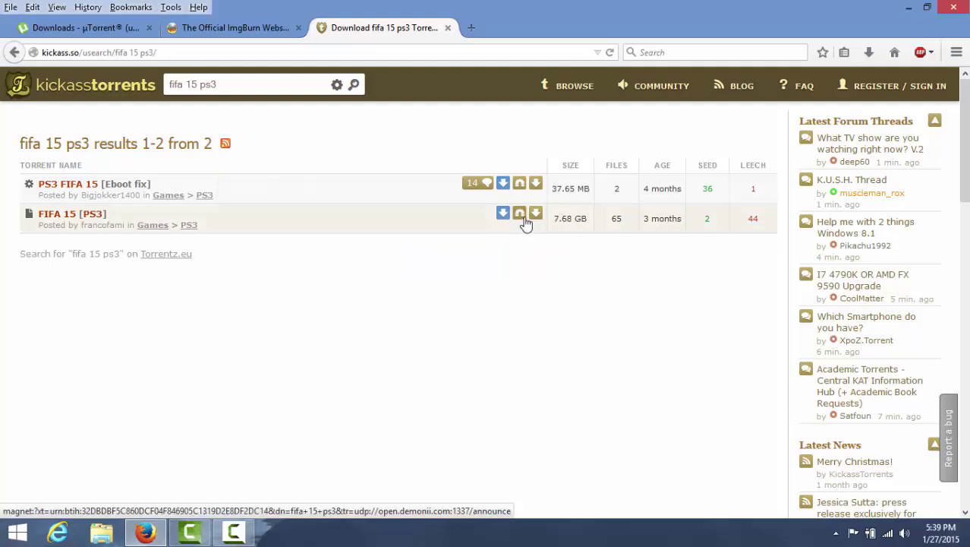
Send the FIFA 15 [PS3] magnet link to µTorrent and decline the µTorrent update
{"action": "left_click", "coordinate": [524, 219]}
{"action": "left_click", "coordinate": [499, 360]}
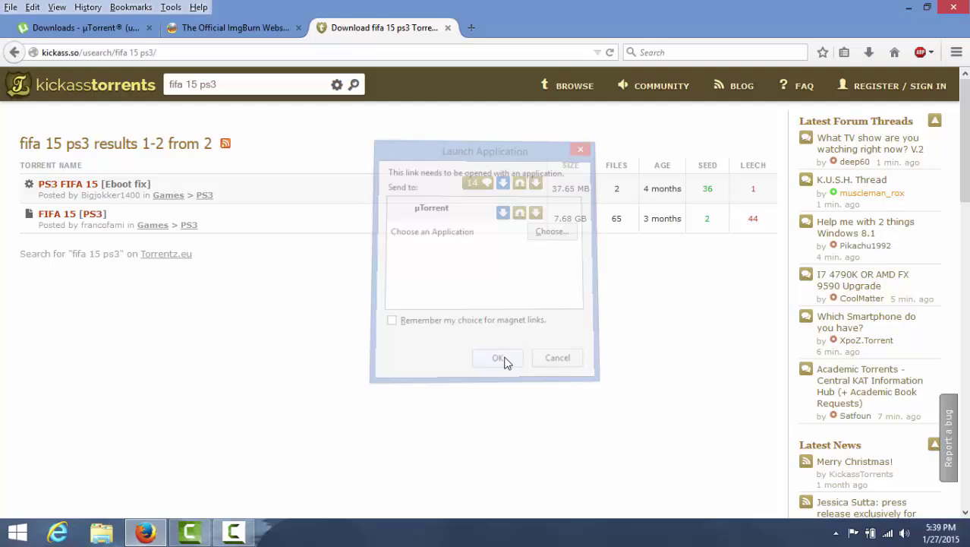
{"action": "left_click", "coordinate": [909, 9]}
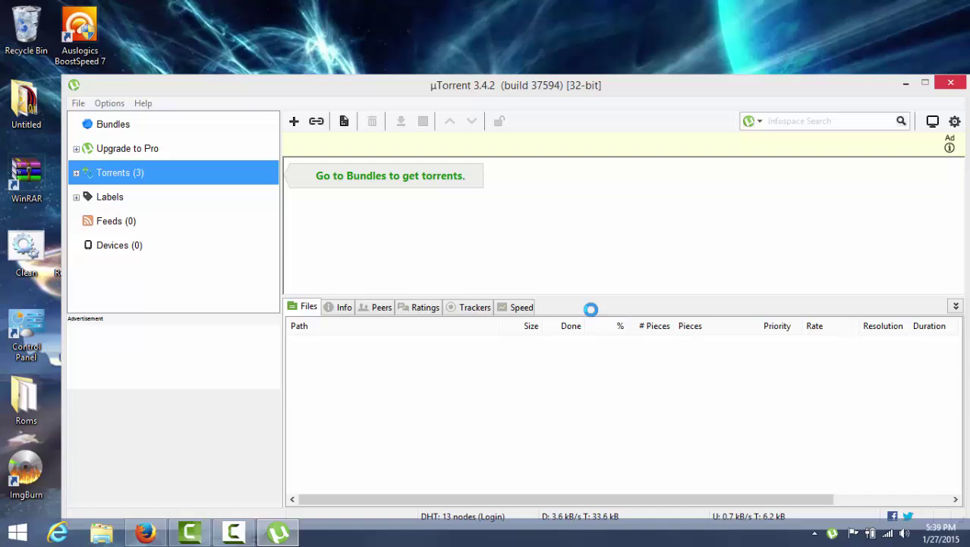
{"action": "left_click", "coordinate": [906, 84]}
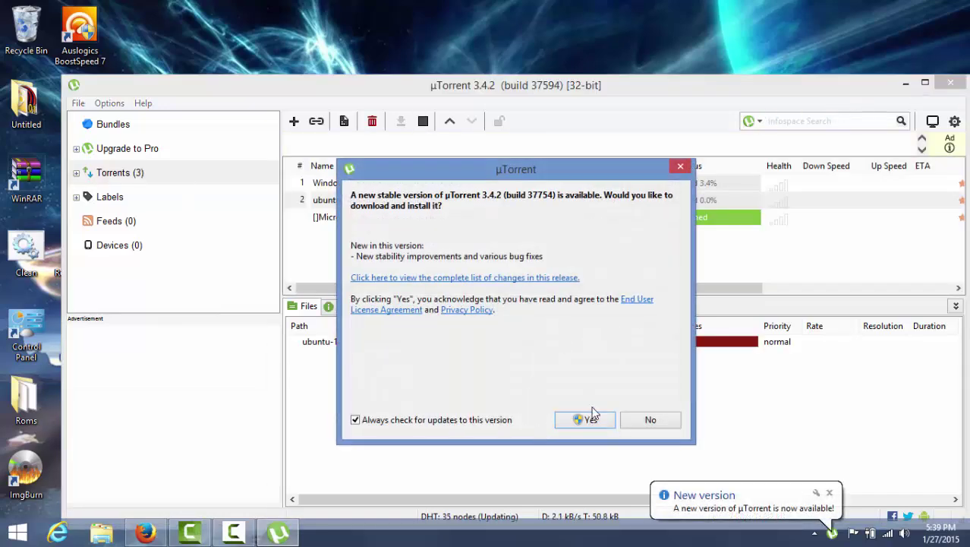
{"action": "left_click", "coordinate": [655, 419]}
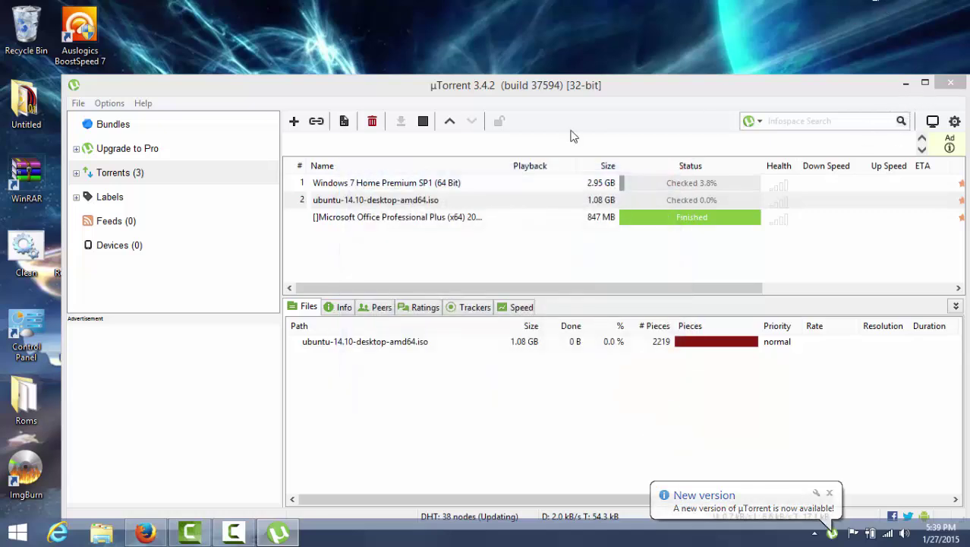
Bring µTorrent back and dismiss the pending fifa 15 ps3 torrent prompt
{"action": "left_click", "coordinate": [908, 86]}
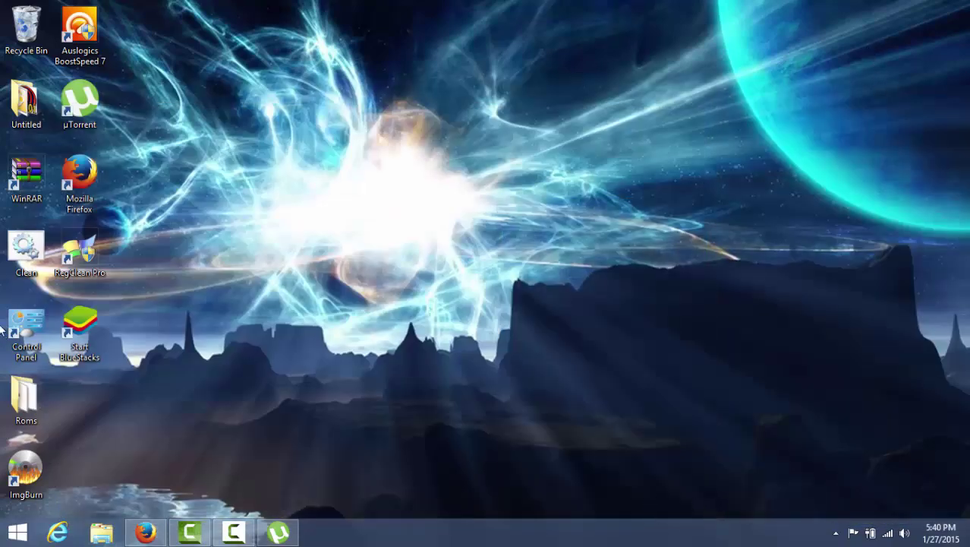
{"action": "left_click", "coordinate": [144, 533]}
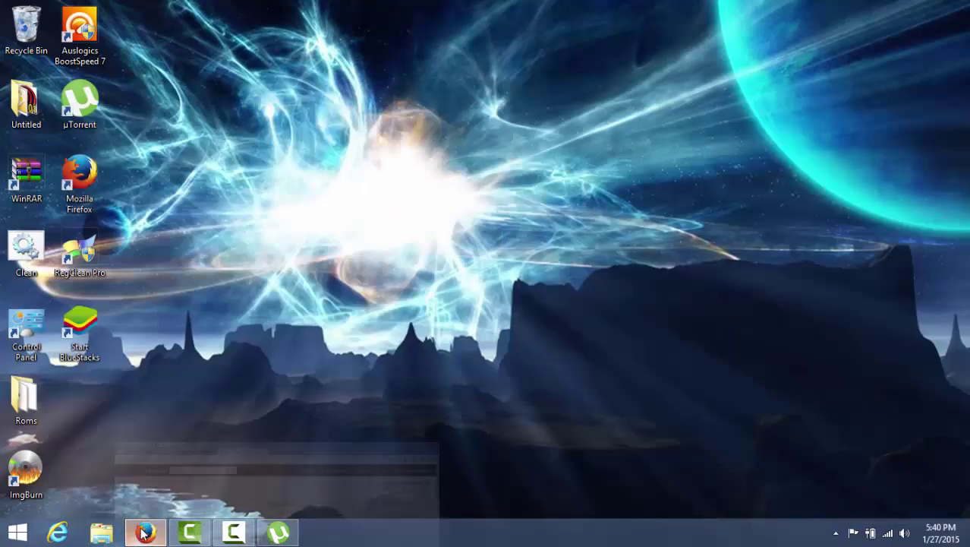
{"action": "left_click", "coordinate": [279, 534]}
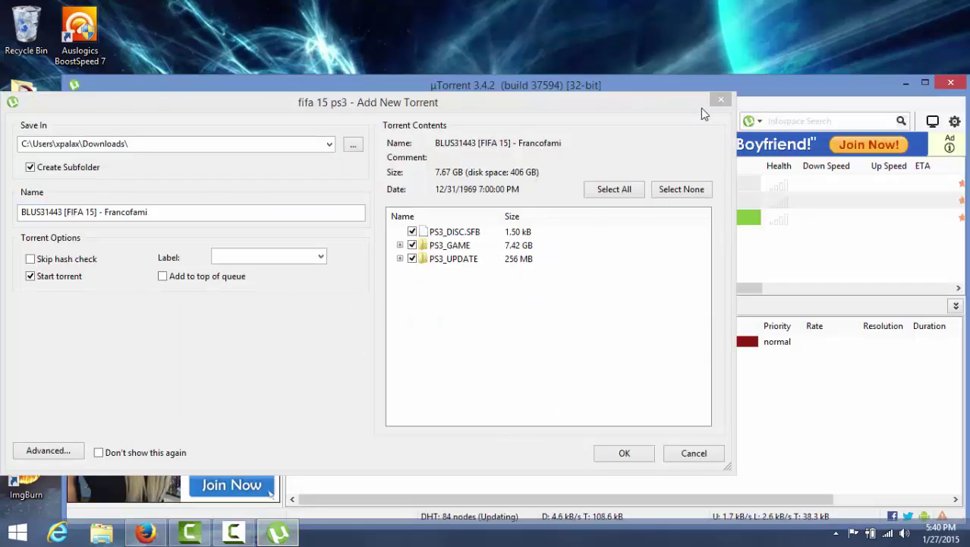
{"action": "left_click", "coordinate": [720, 99]}
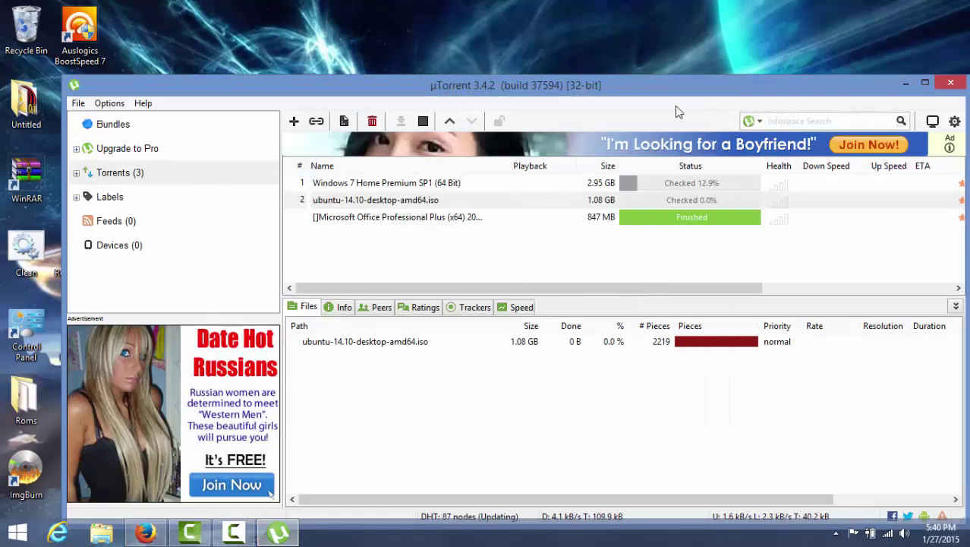
Minimize the torrent client and launch ImgBurn from its desktop icon
{"action": "left_click", "coordinate": [906, 86]}
{"action": "left_click", "coordinate": [17, 531]}
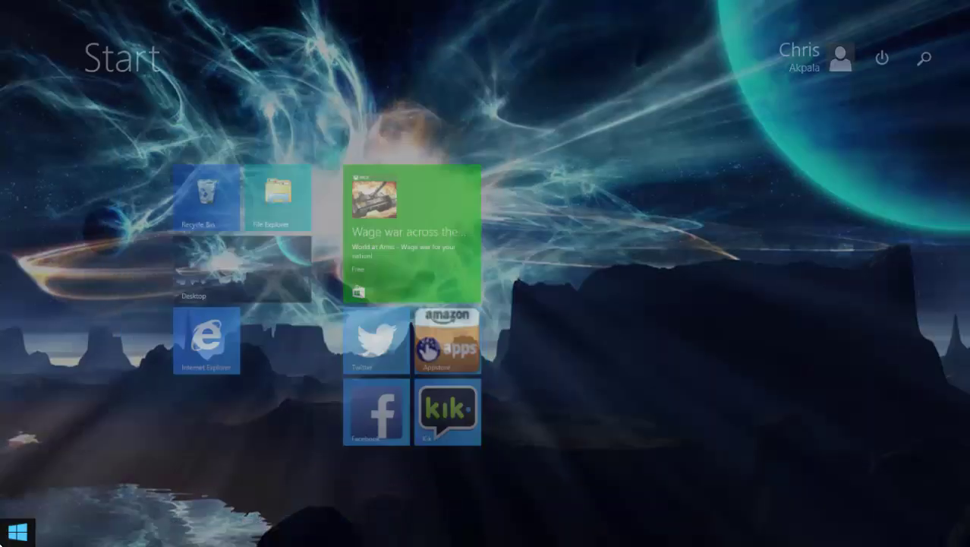
{"action": "double_click", "coordinate": [13, 486]}
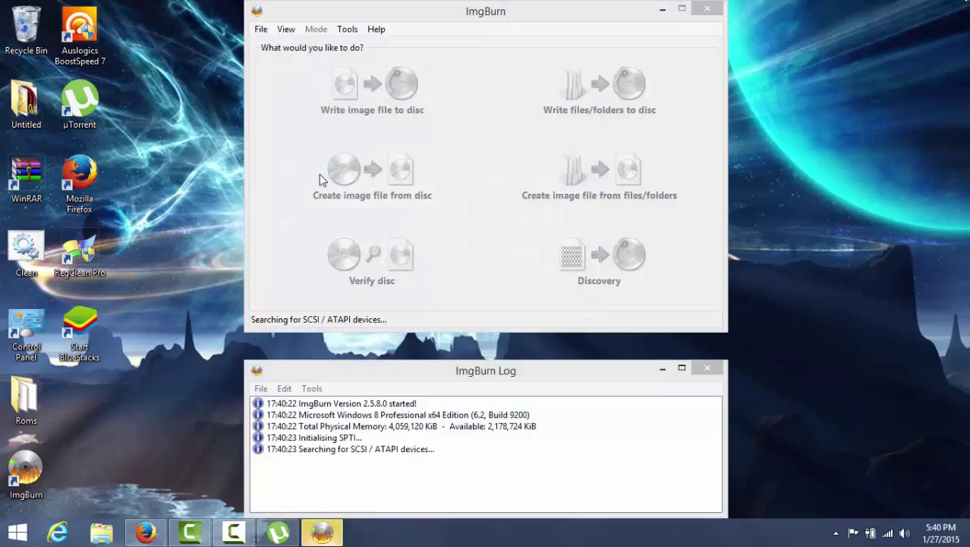
Move the log window aside and choose 'Write image file to disc' mode
{"action": "left_click_drag", "start_coordinate": [472, 380], "coordinate": [497, 260]}
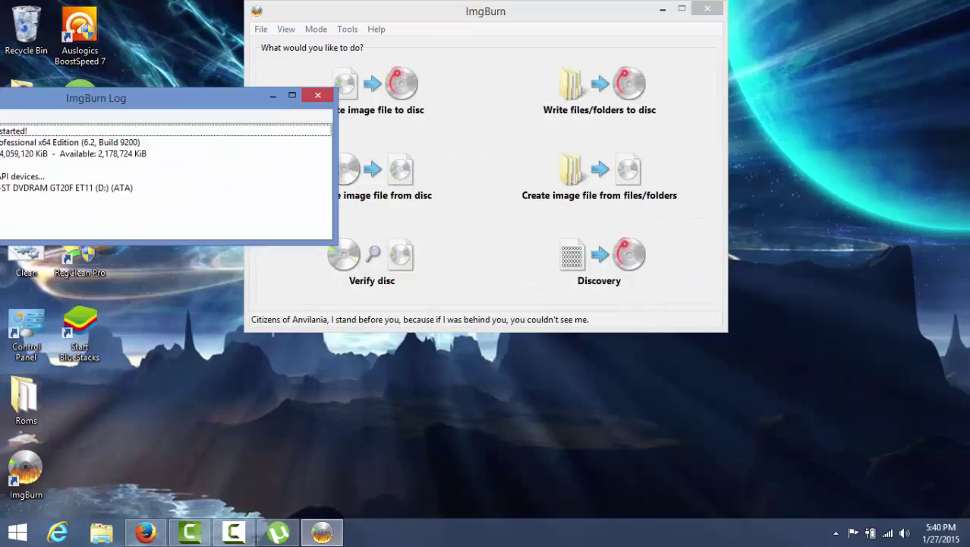
{"action": "mouse_move", "coordinate": [498, 259]}
{"action": "left_mouse_down"}
{"action": "mouse_move", "coordinate": [68, 141]}
{"action": "mouse_move", "coordinate": [641, 520]}
{"action": "left_mouse_up"}
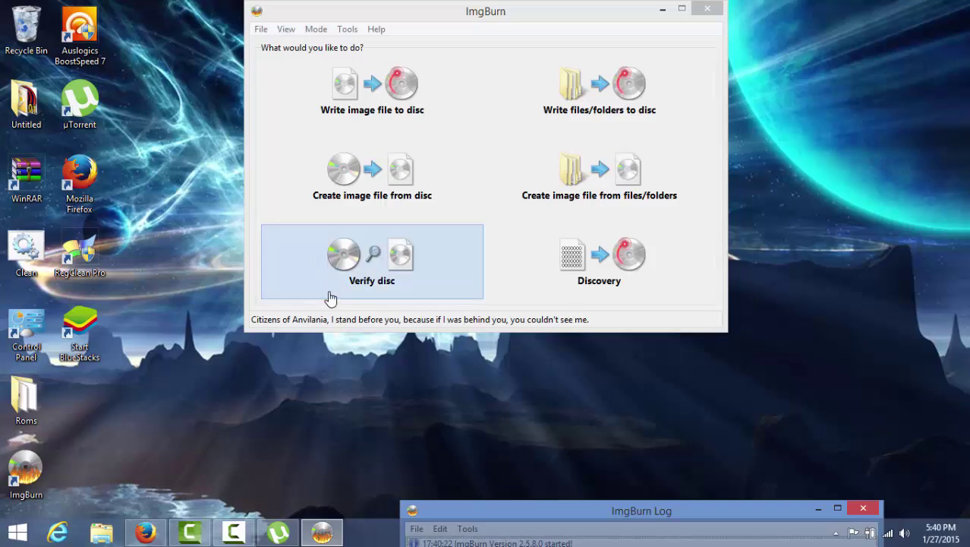
{"action": "left_click", "coordinate": [348, 251]}
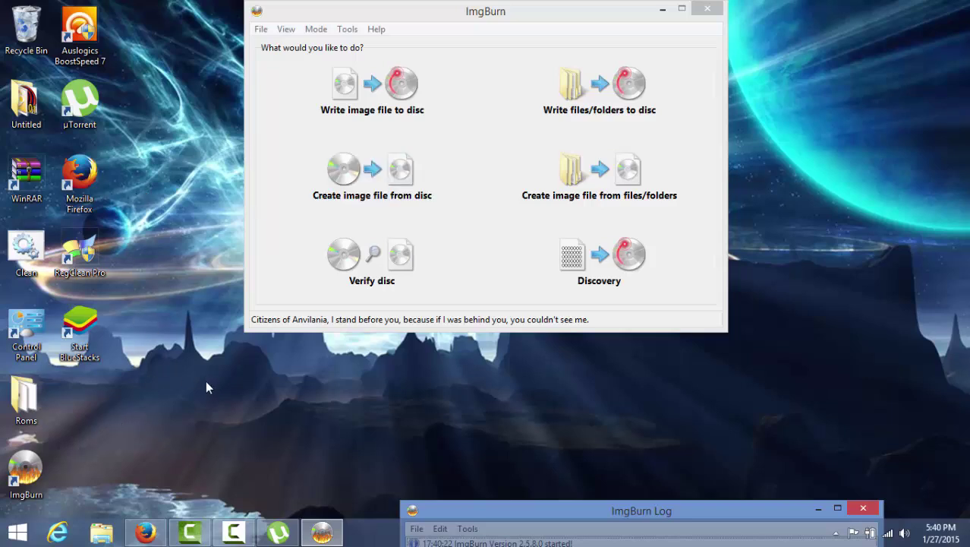
{"action": "left_click", "coordinate": [325, 108]}
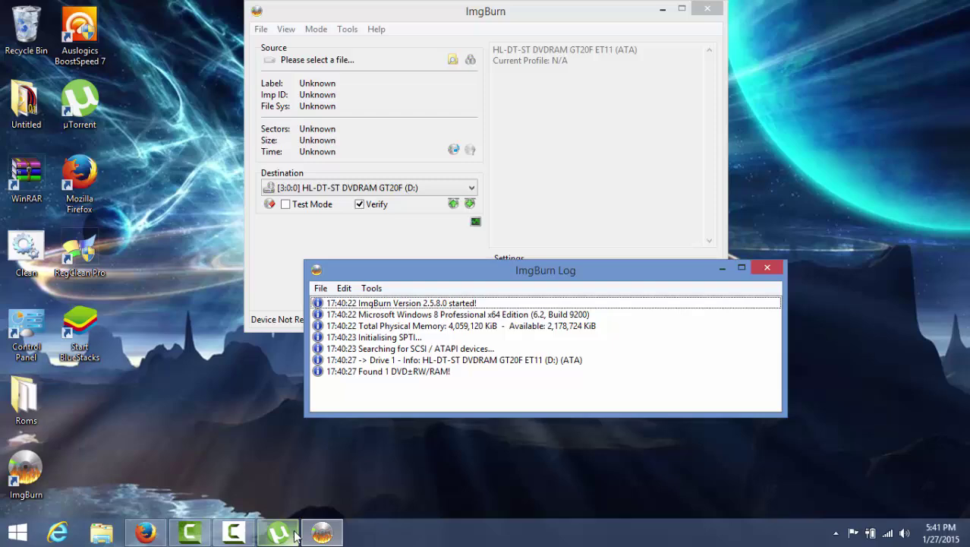
Add the FIFA 15 [PS3] magnet link to µTorrent and minimize back to ImgBurn
{"action": "left_click", "coordinate": [145, 532]}
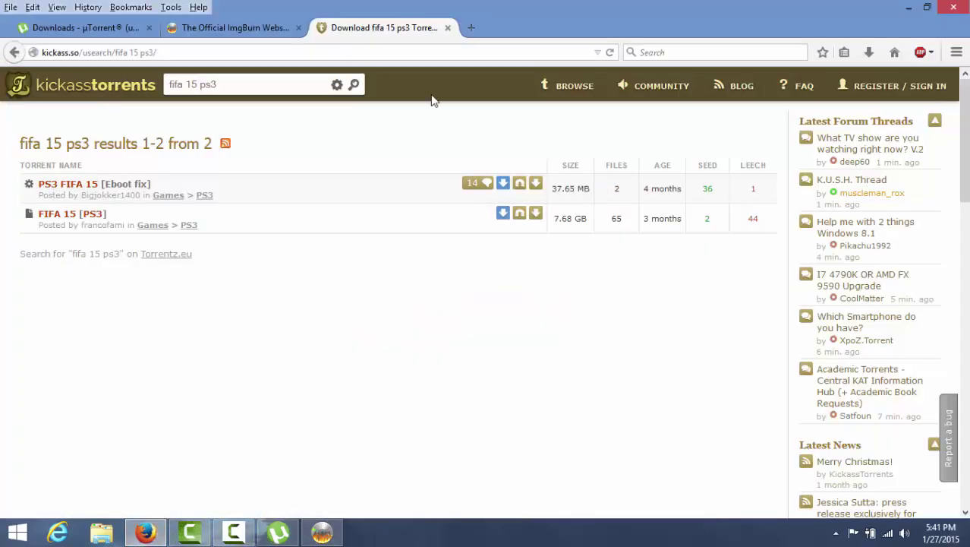
{"action": "left_click", "coordinate": [519, 214]}
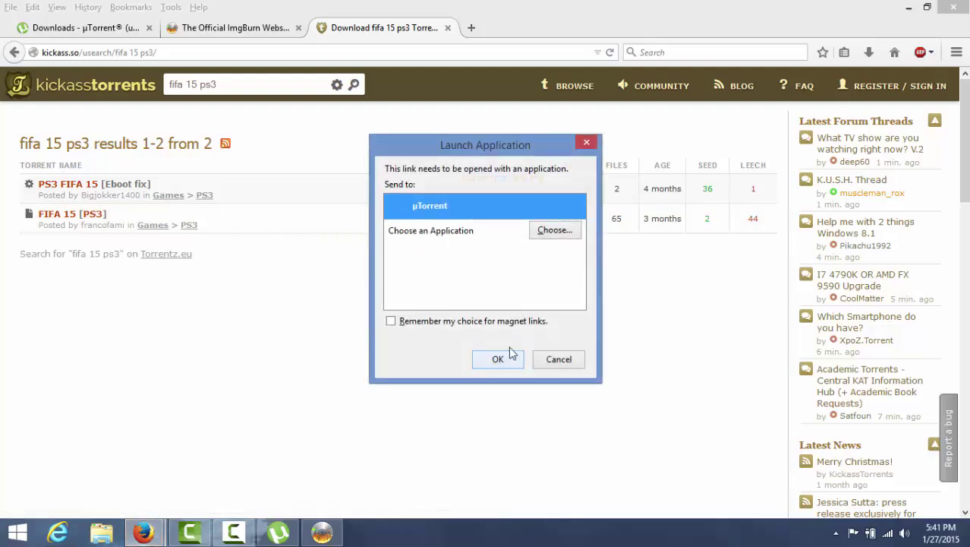
{"action": "left_click", "coordinate": [497, 360]}
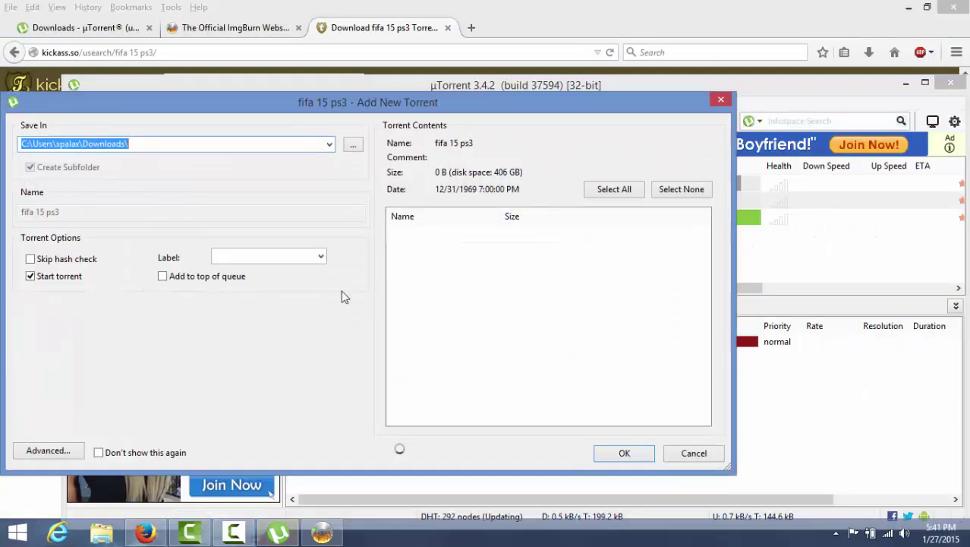
{"action": "left_click", "coordinate": [632, 453]}
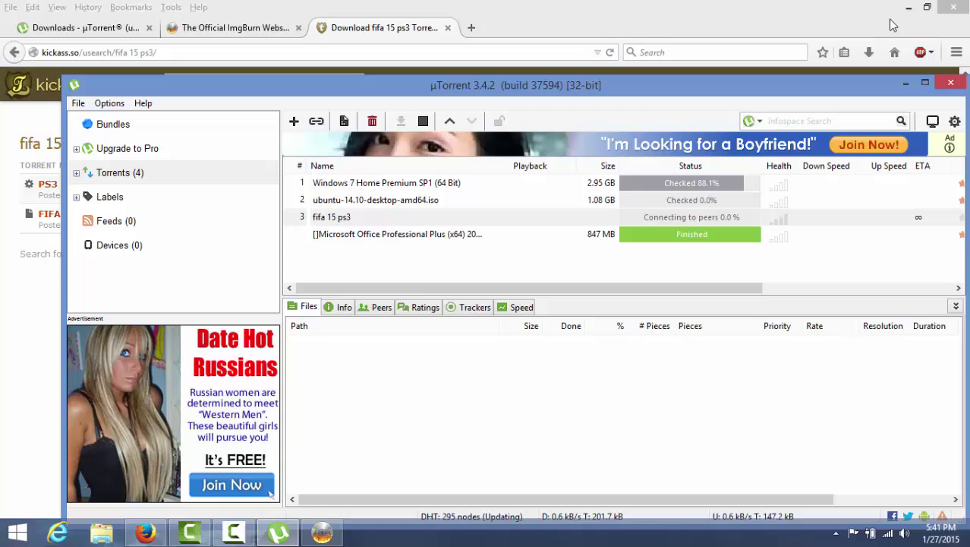
{"action": "left_click", "coordinate": [906, 83]}
{"action": "left_click", "coordinate": [908, 8]}
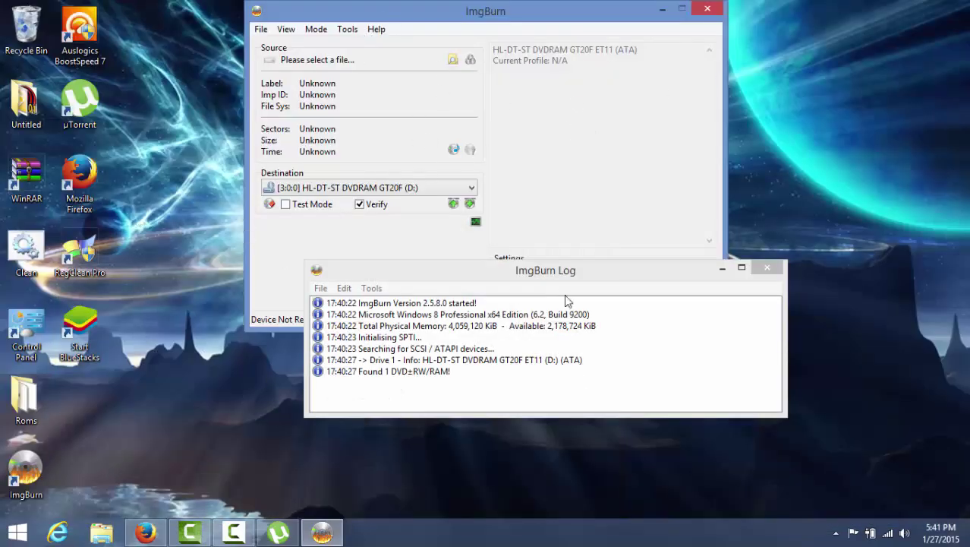
{"action": "left_click", "coordinate": [453, 61]}
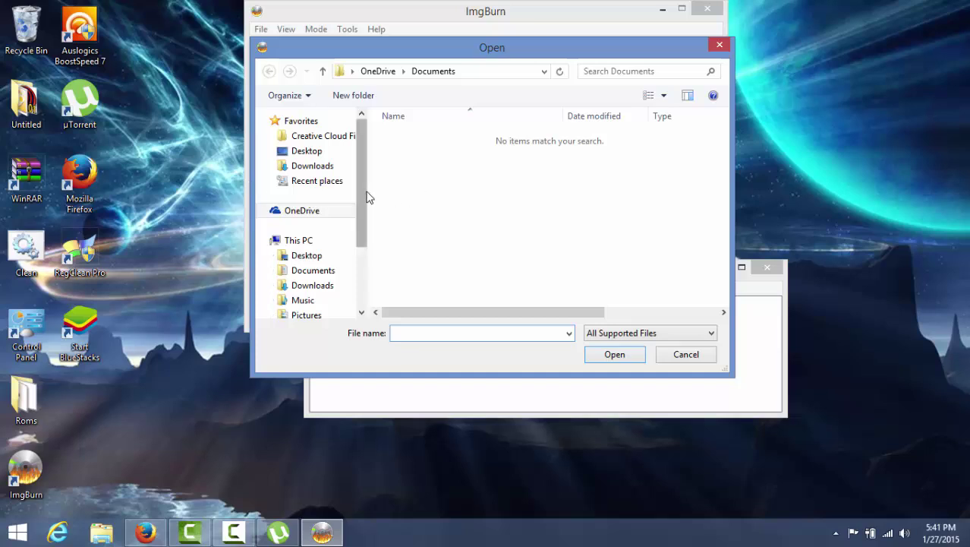
{"action": "mouse_move", "coordinate": [364, 200]}
{"action": "left_mouse_down"}
{"action": "mouse_move", "coordinate": [367, 281]}
{"action": "mouse_move", "coordinate": [357, 203]}
{"action": "mouse_move", "coordinate": [343, 240]}
{"action": "left_mouse_up"}
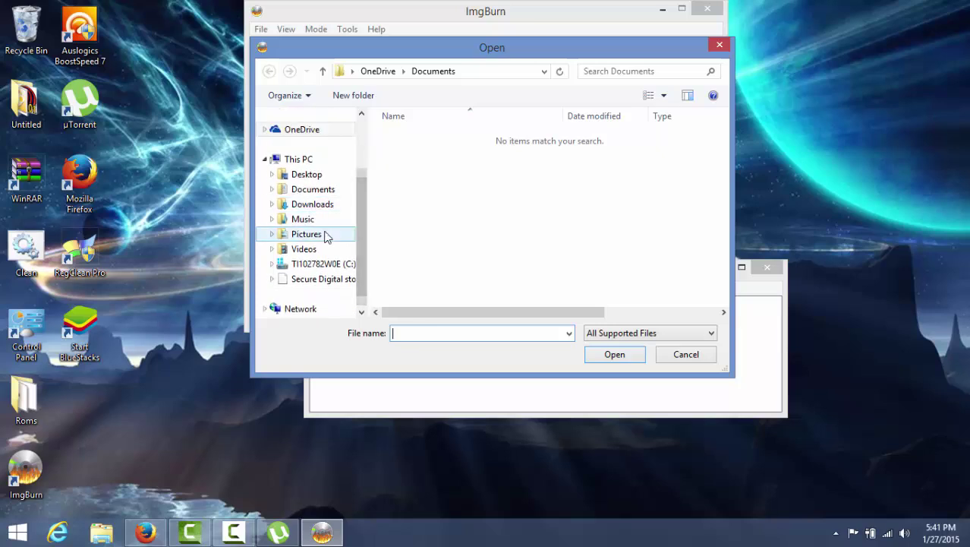
{"action": "left_click", "coordinate": [313, 212]}
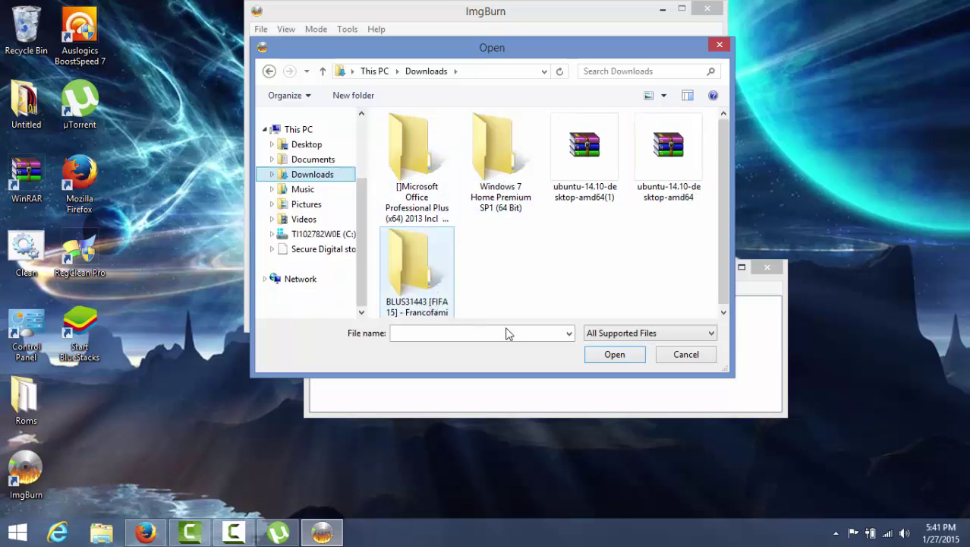
{"action": "left_click", "coordinate": [615, 355]}
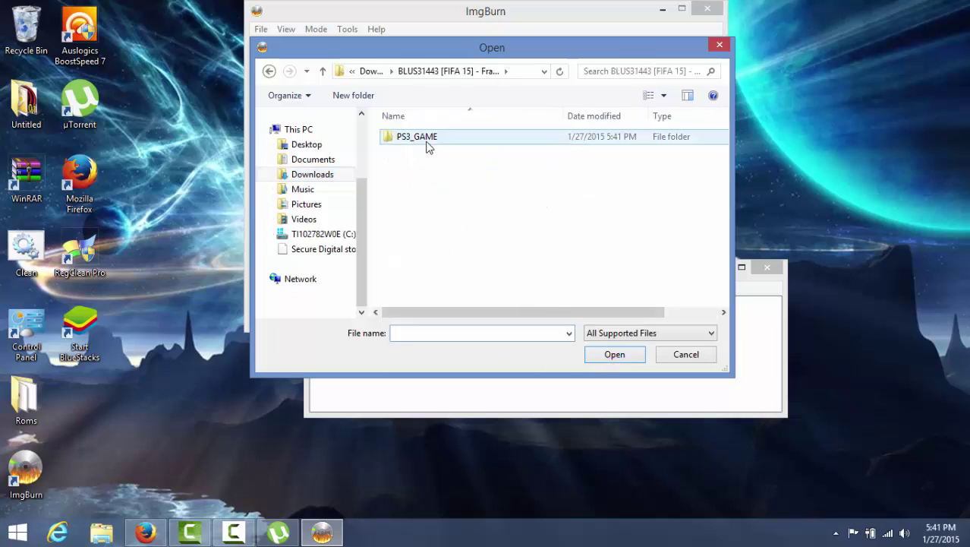
{"action": "left_click", "coordinate": [427, 144]}
{"action": "left_click", "coordinate": [613, 356]}
{"action": "left_click", "coordinate": [431, 136]}
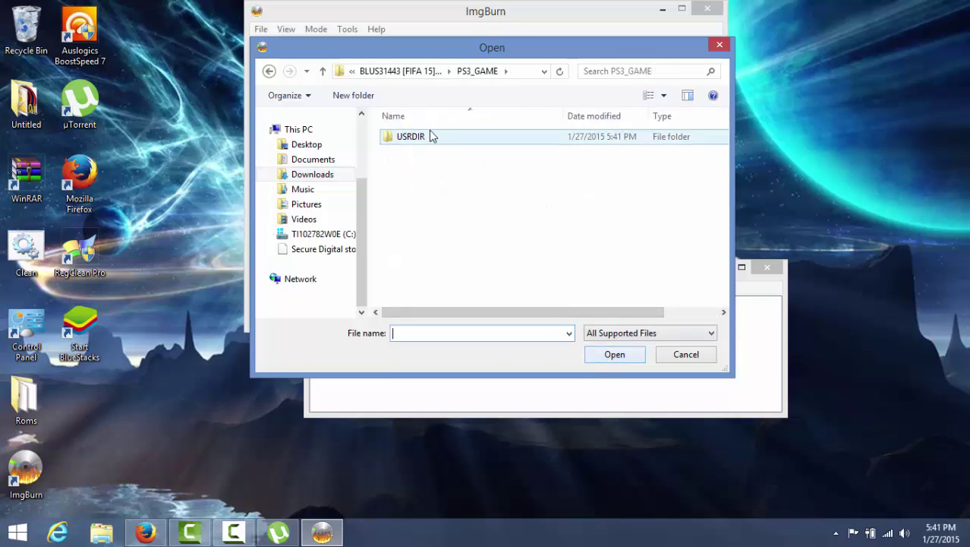
{"action": "left_click", "coordinate": [622, 355]}
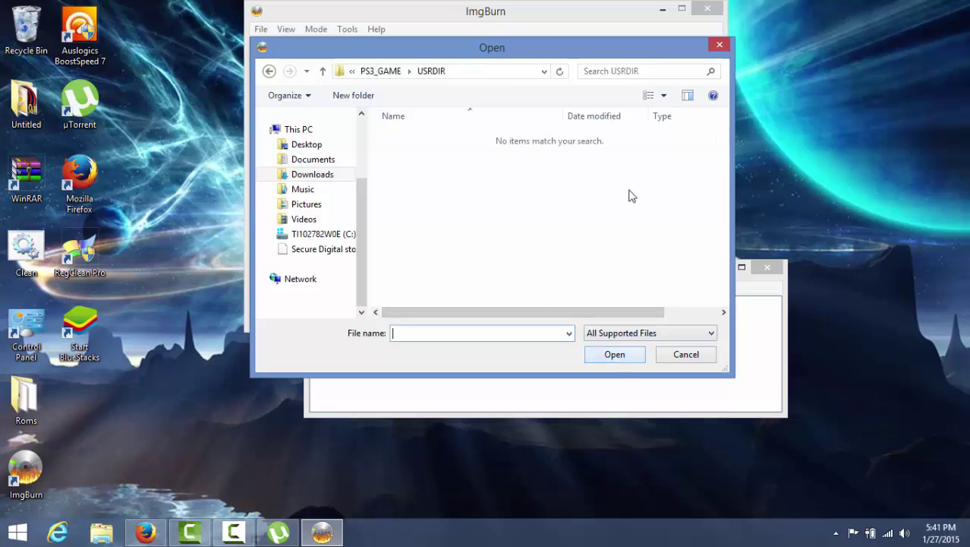
{"action": "left_click", "coordinate": [268, 70]}
{"action": "left_click", "coordinate": [269, 71]}
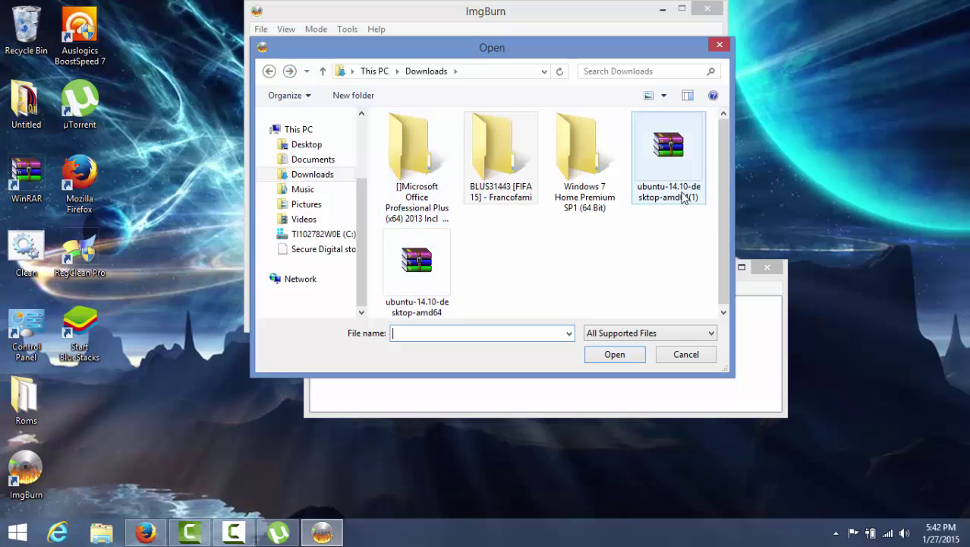
{"action": "left_click", "coordinate": [634, 335]}
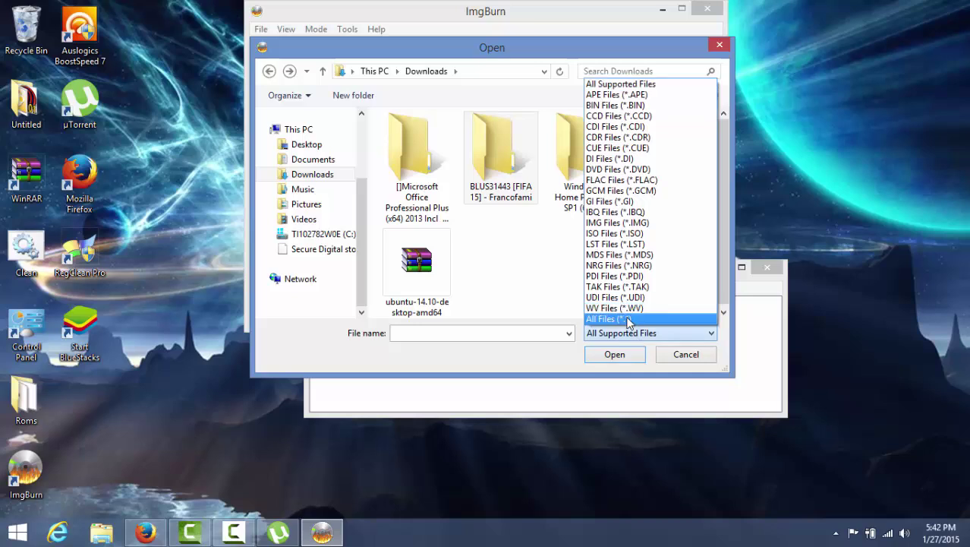
{"action": "left_click", "coordinate": [628, 319]}
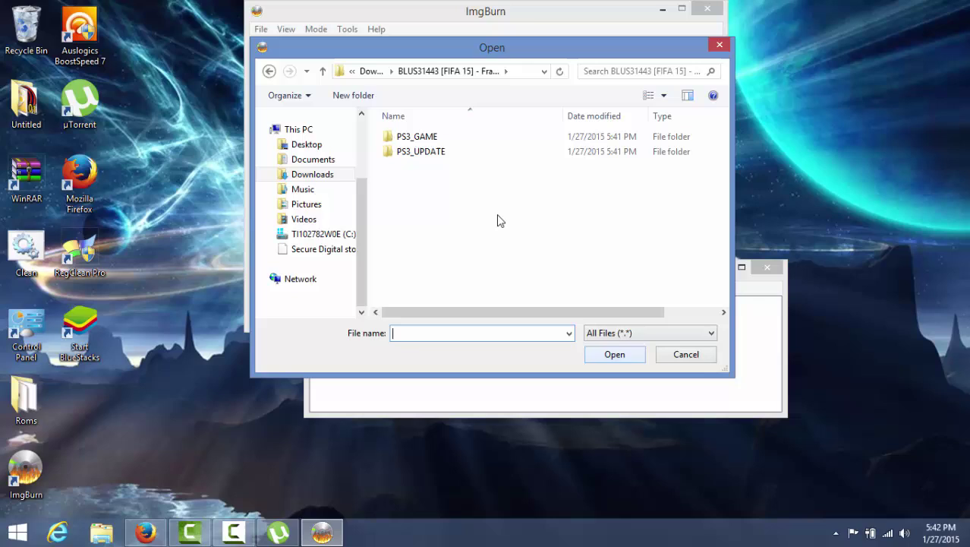
{"action": "left_click", "coordinate": [444, 138]}
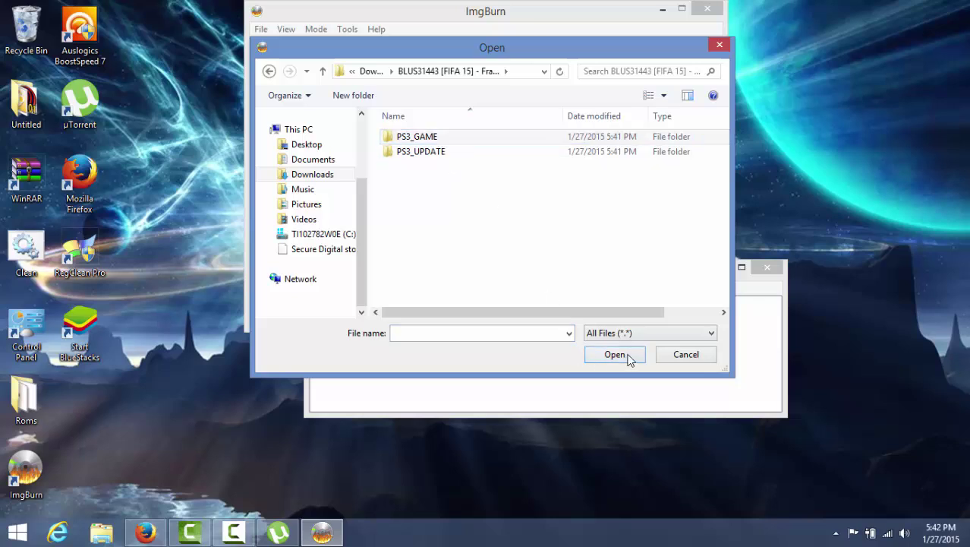
{"action": "left_click", "coordinate": [627, 356]}
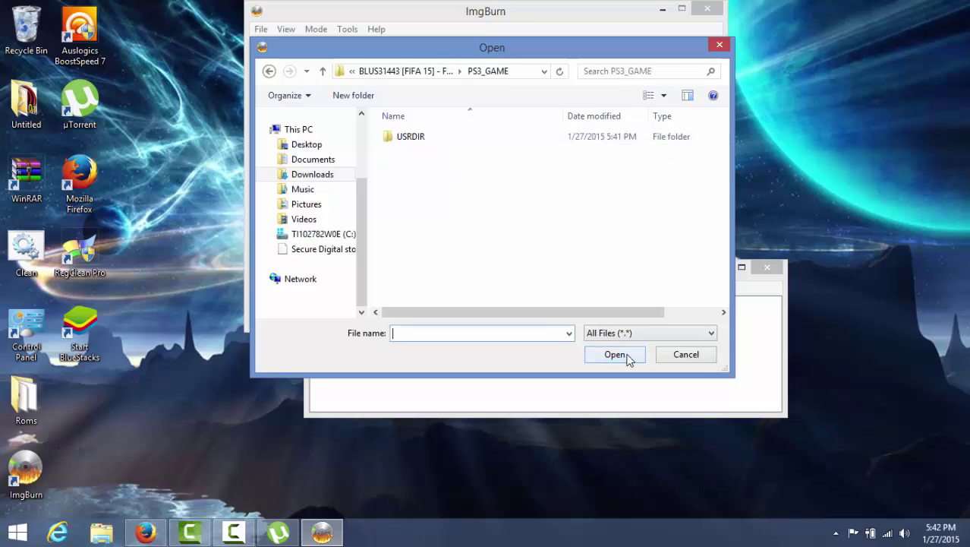
{"action": "left_click", "coordinate": [682, 353]}
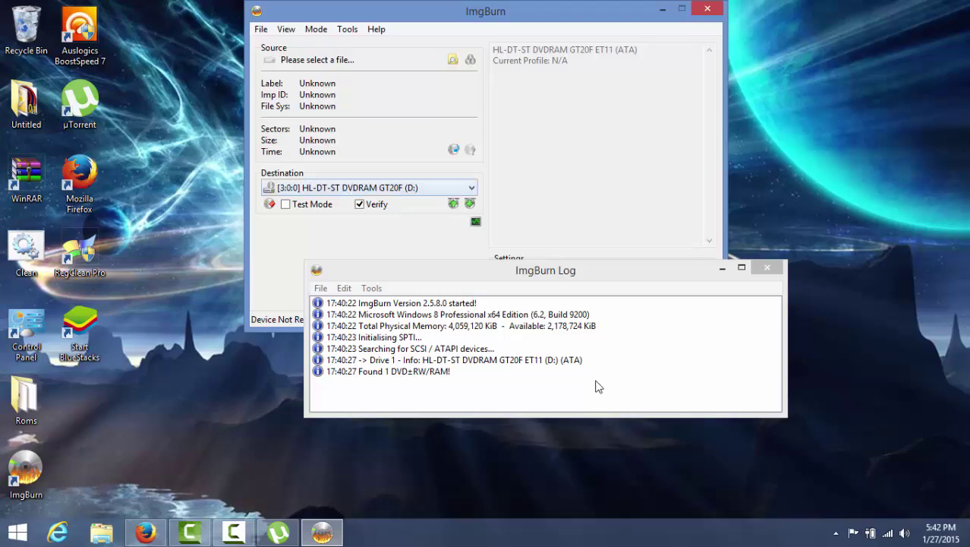
Pause the FIFA 15 torrent in uTorrent and bring ImgBurn back to the front
{"action": "left_click", "coordinate": [282, 534]}
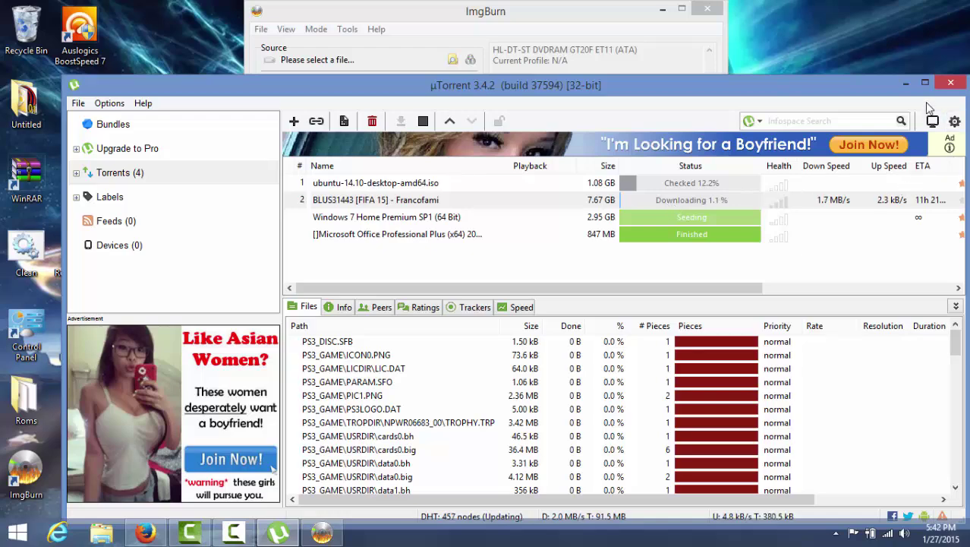
{"action": "right_click", "coordinate": [597, 203]}
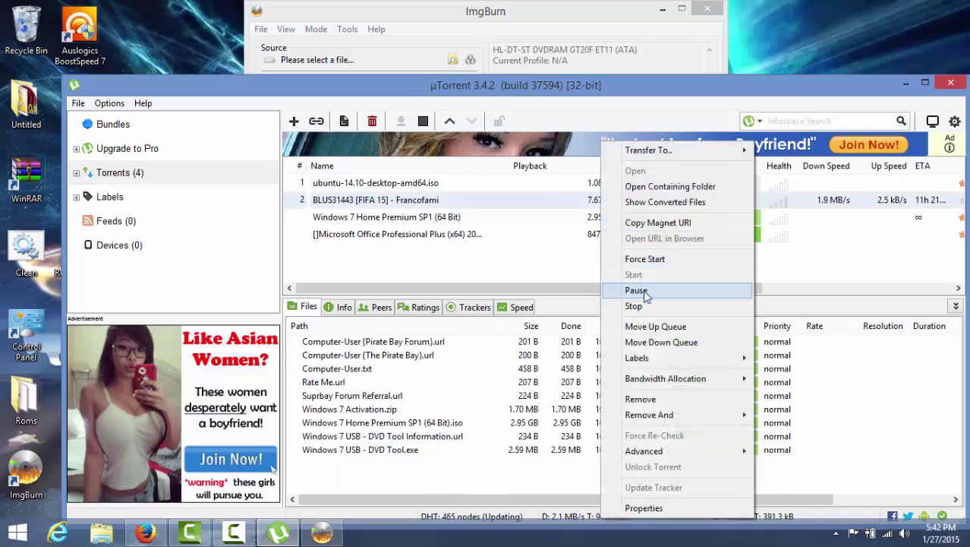
{"action": "left_click", "coordinate": [668, 291]}
{"action": "left_click", "coordinate": [472, 37]}
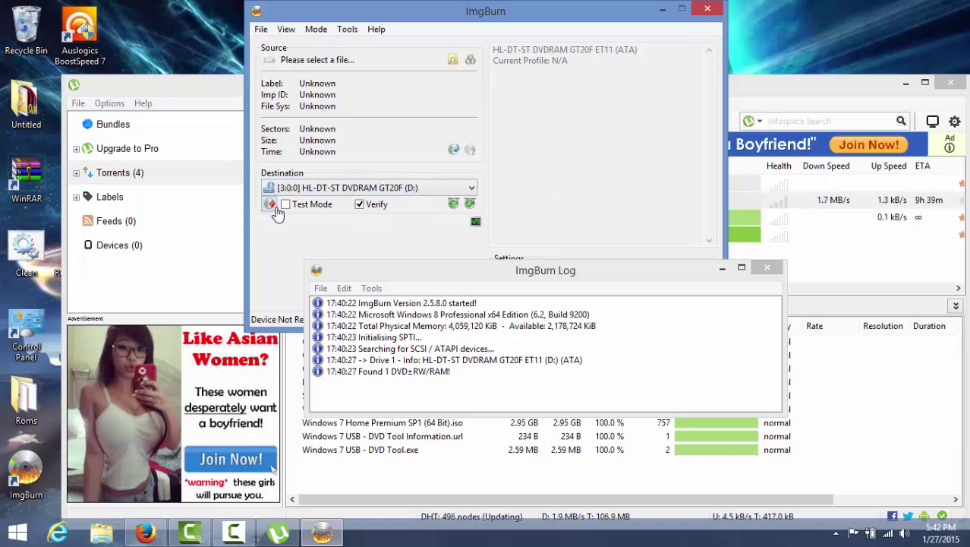
{"action": "left_click", "coordinate": [319, 188]}
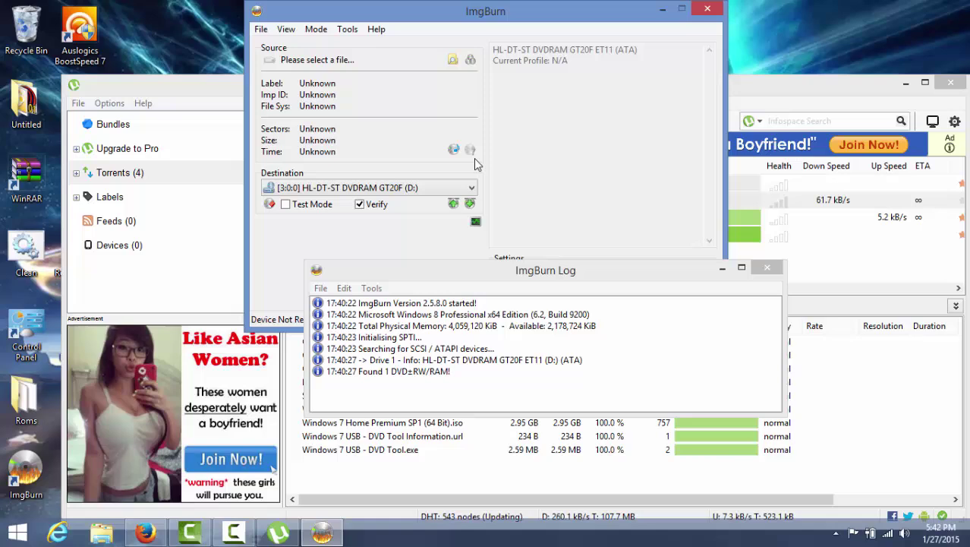
{"action": "left_click", "coordinate": [398, 187]}
{"action": "left_click", "coordinate": [391, 196]}
{"action": "left_click", "coordinate": [432, 192]}
{"action": "left_click", "coordinate": [431, 194]}
{"action": "left_click", "coordinate": [431, 196]}
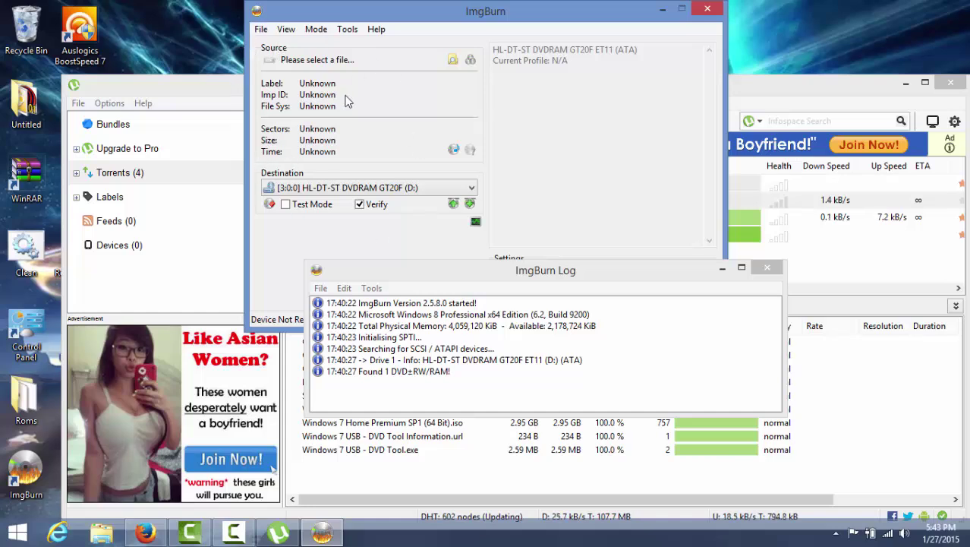
{"action": "left_click", "coordinate": [374, 191]}
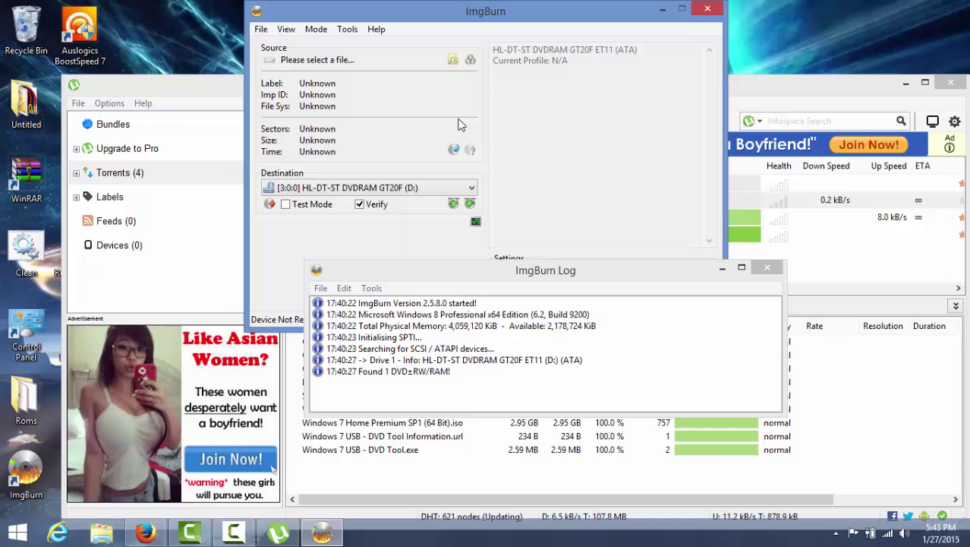
{"action": "left_click", "coordinate": [422, 188]}
{"action": "left_click", "coordinate": [459, 189]}
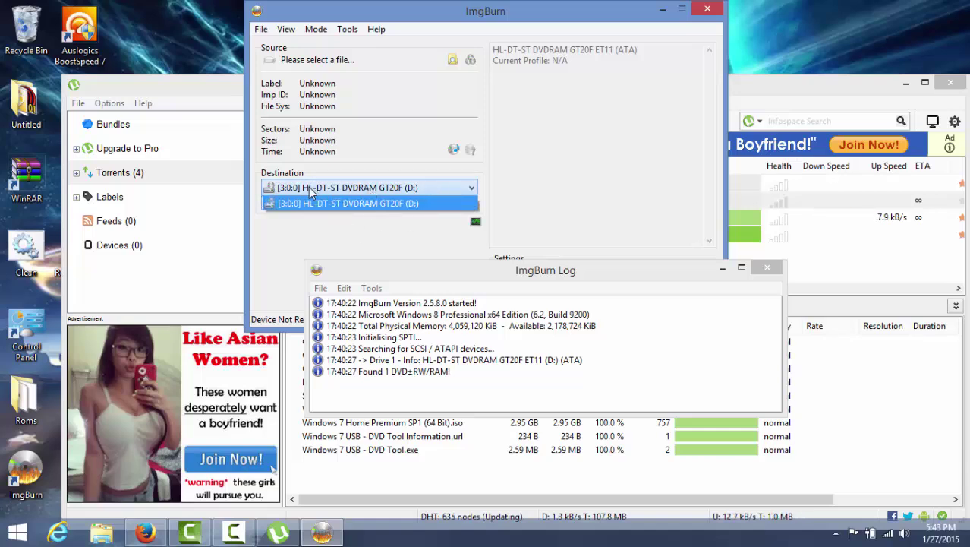
{"action": "left_click", "coordinate": [348, 202]}
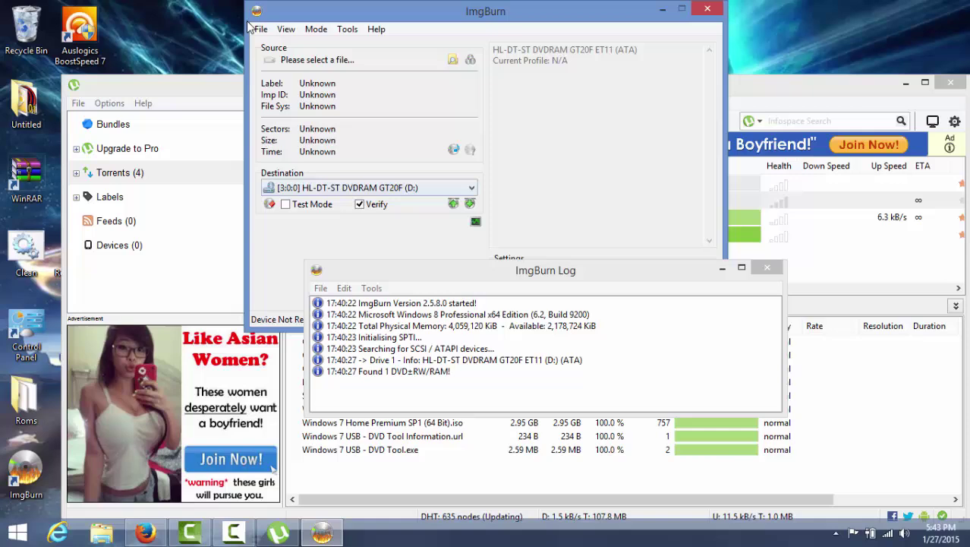
Review the Write Speed and Copies lists, leaving speed at AWS and 1 copy
{"action": "left_click_drag", "start_coordinate": [456, 11], "coordinate": [123, 11]}
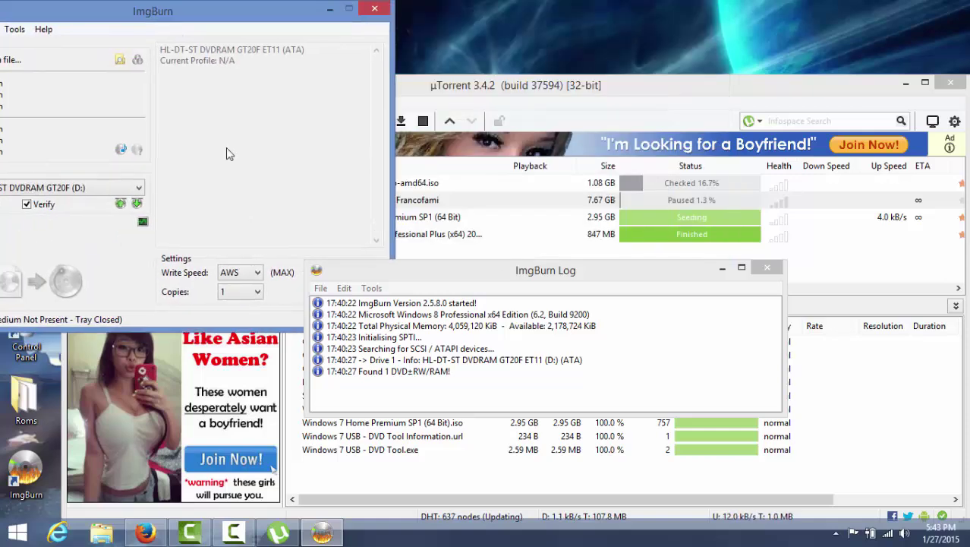
{"action": "left_click", "coordinate": [235, 274]}
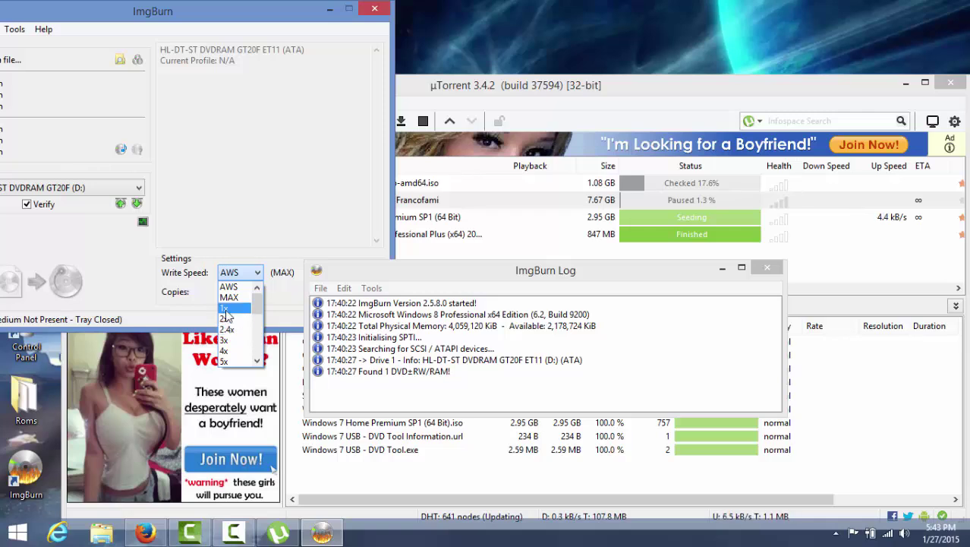
{"action": "left_click", "coordinate": [255, 224]}
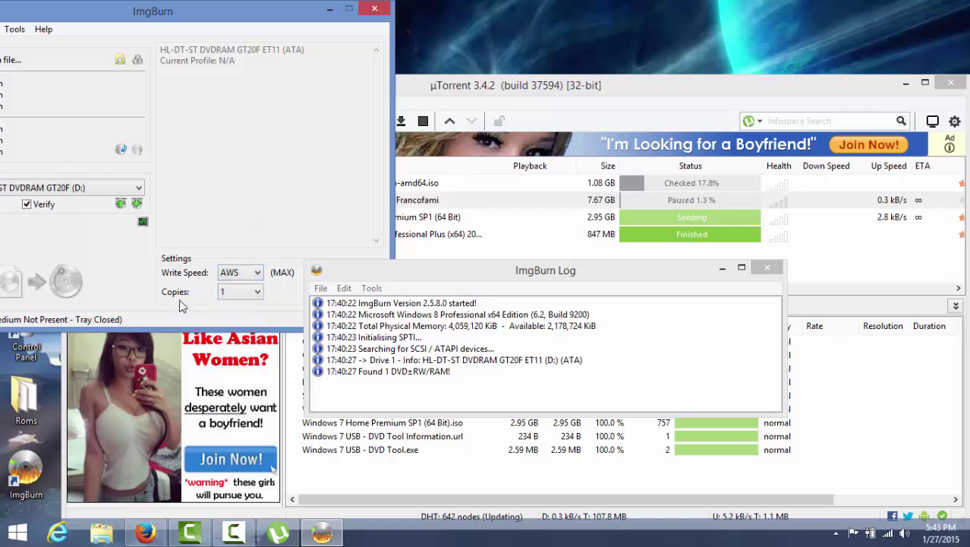
{"action": "left_click", "coordinate": [250, 295]}
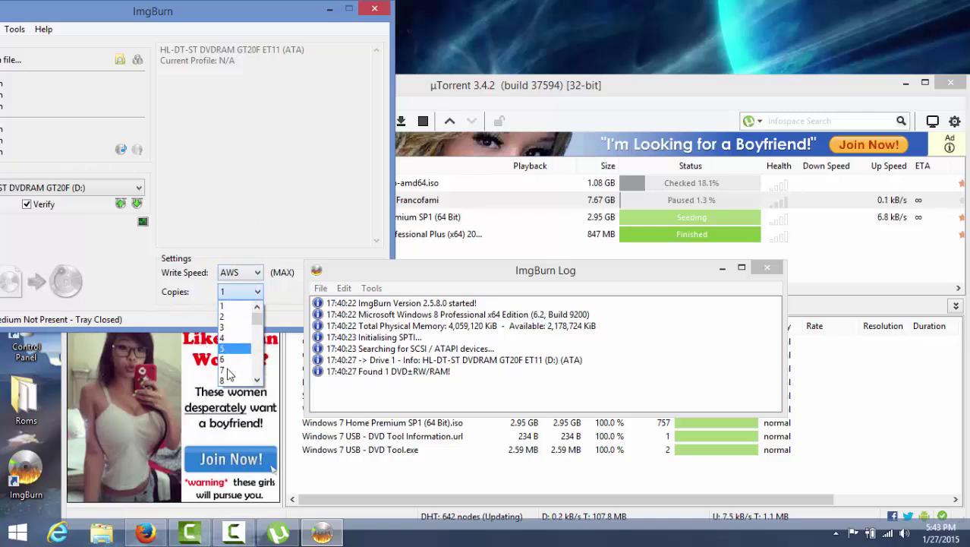
{"action": "left_click", "coordinate": [295, 217]}
{"action": "left_click", "coordinate": [232, 279]}
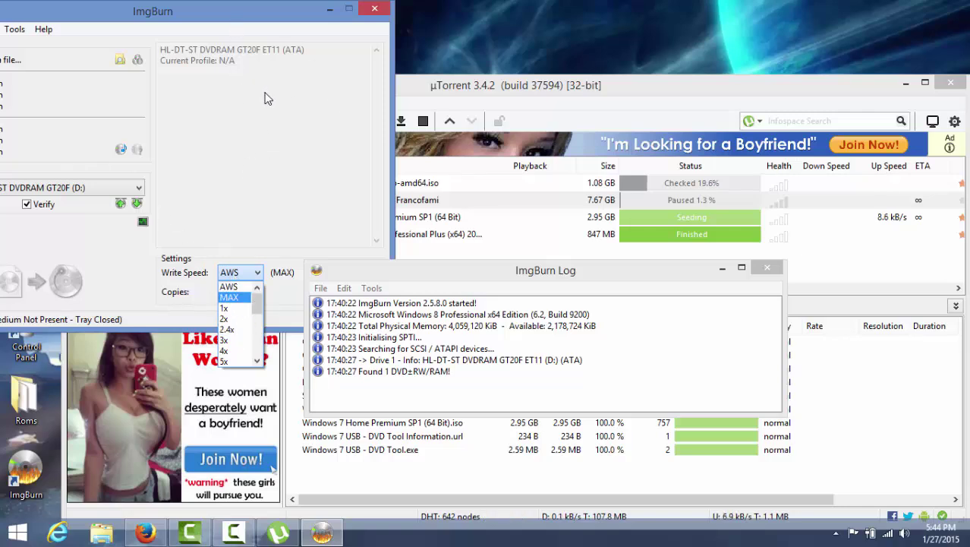
{"action": "left_click", "coordinate": [224, 29]}
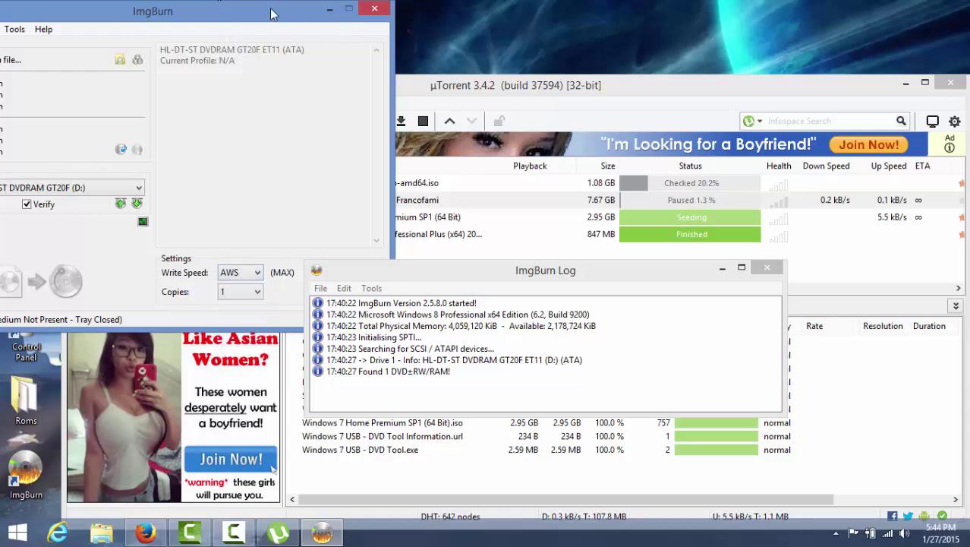
Reposition the ImgBurn window so it is fully on screen
{"action": "mouse_move", "coordinate": [272, 13]}
{"action": "left_mouse_down"}
{"action": "mouse_move", "coordinate": [403, 6]}
{"action": "mouse_move", "coordinate": [557, 122]}
{"action": "left_mouse_up"}
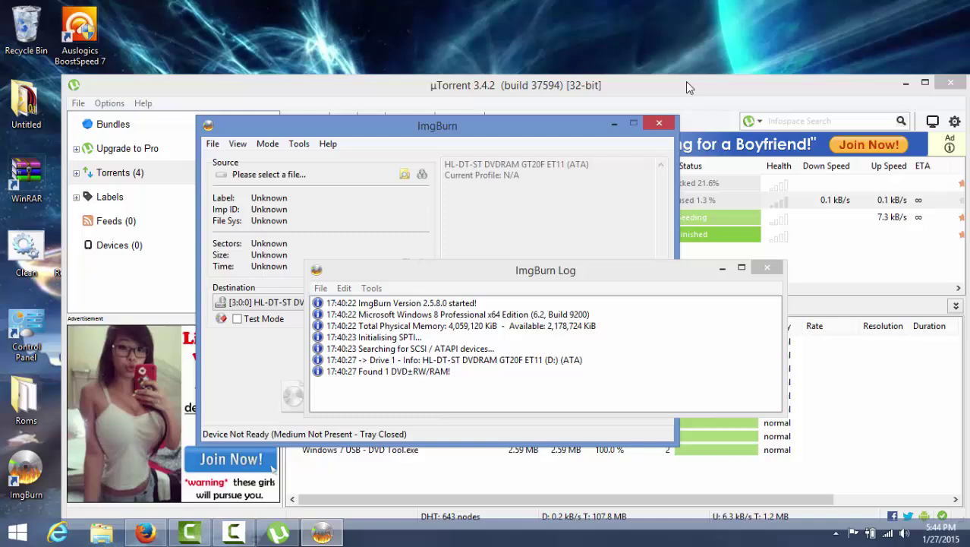
{"action": "left_click_drag", "start_coordinate": [686, 88], "coordinate": [270, 59]}
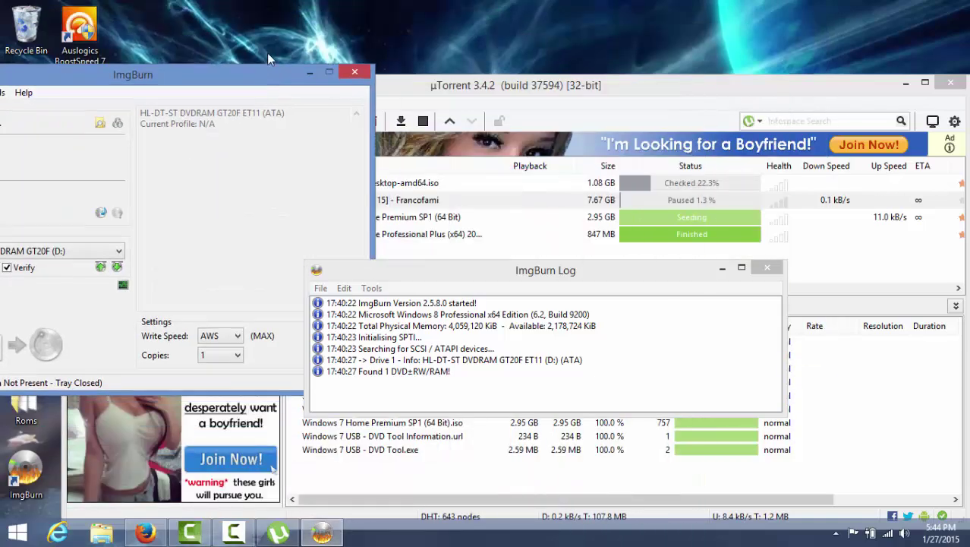
{"action": "left_click_drag", "start_coordinate": [267, 54], "coordinate": [466, 18]}
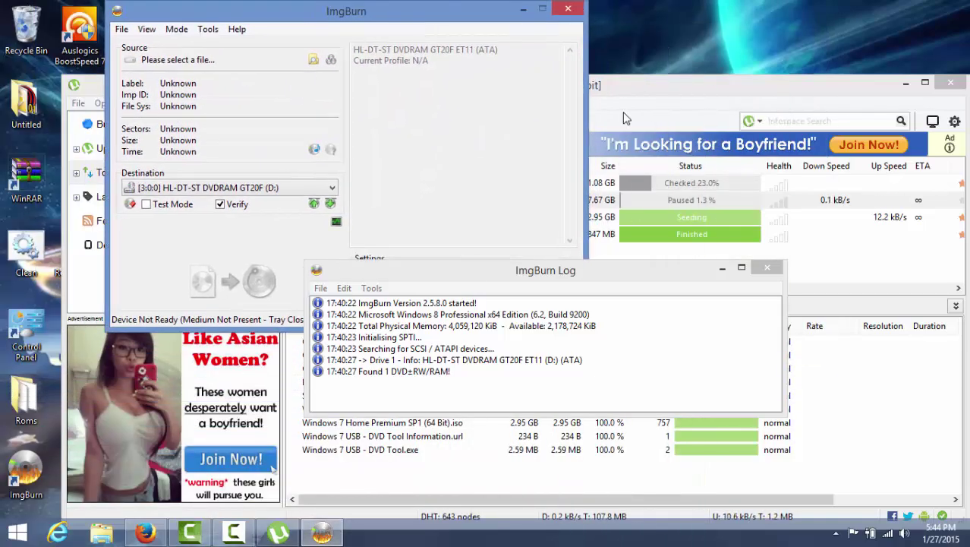
Check the Destination list, keeping the HL-DT-ST DVDRAM GT20F (D:) drive
{"action": "left_click", "coordinate": [196, 190]}
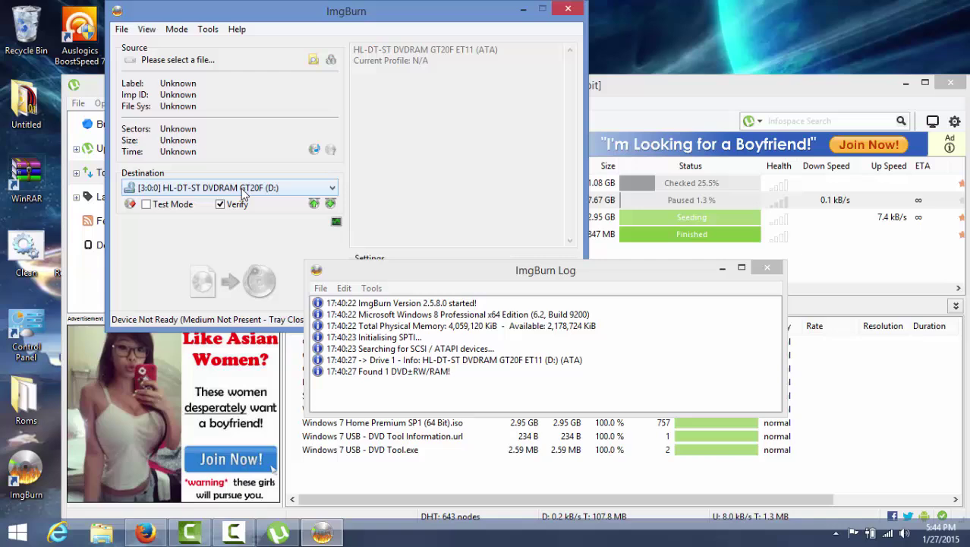
{"action": "left_click", "coordinate": [291, 190]}
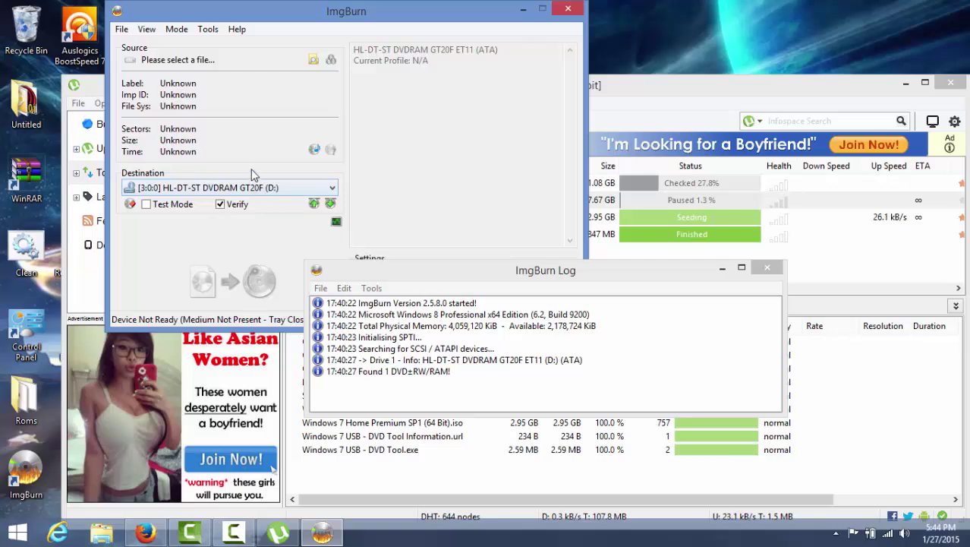
{"action": "left_click", "coordinate": [266, 196]}
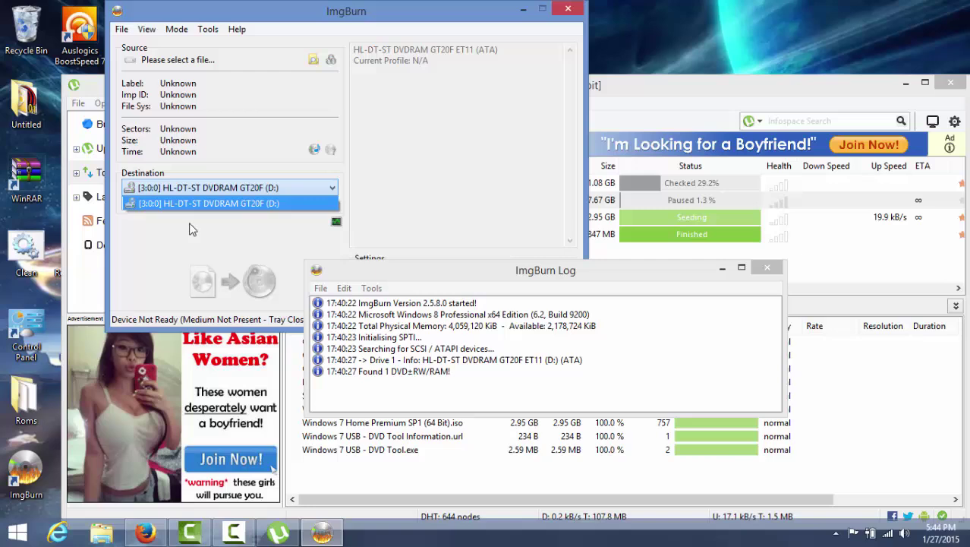
{"action": "left_click", "coordinate": [296, 188]}
{"action": "left_click", "coordinate": [294, 188]}
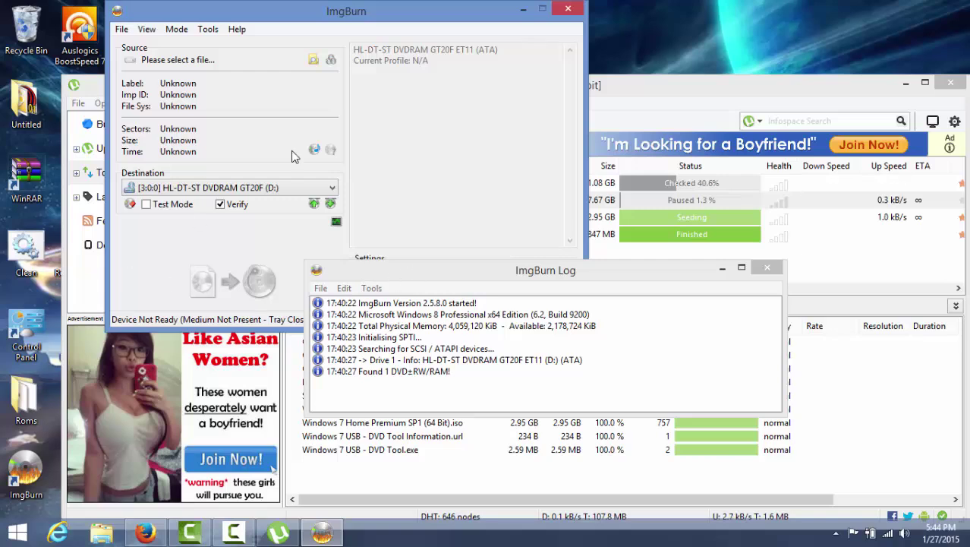
{"action": "left_click", "coordinate": [307, 188]}
Close the ImgBurn log, confirming its warning, then close ImgBurn itself
{"action": "left_click_drag", "start_coordinate": [448, 269], "coordinate": [341, 143]}
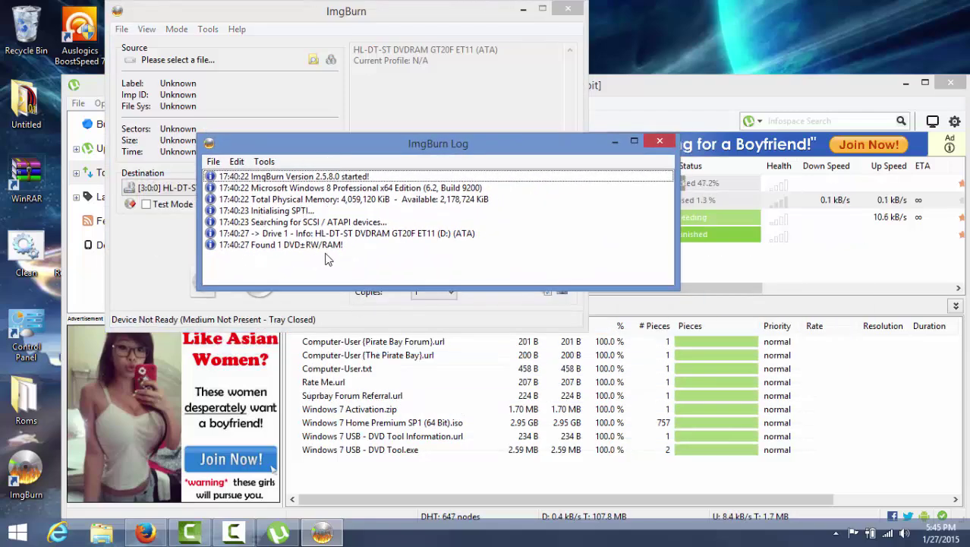
{"action": "left_click_drag", "start_coordinate": [416, 222], "coordinate": [425, 233]}
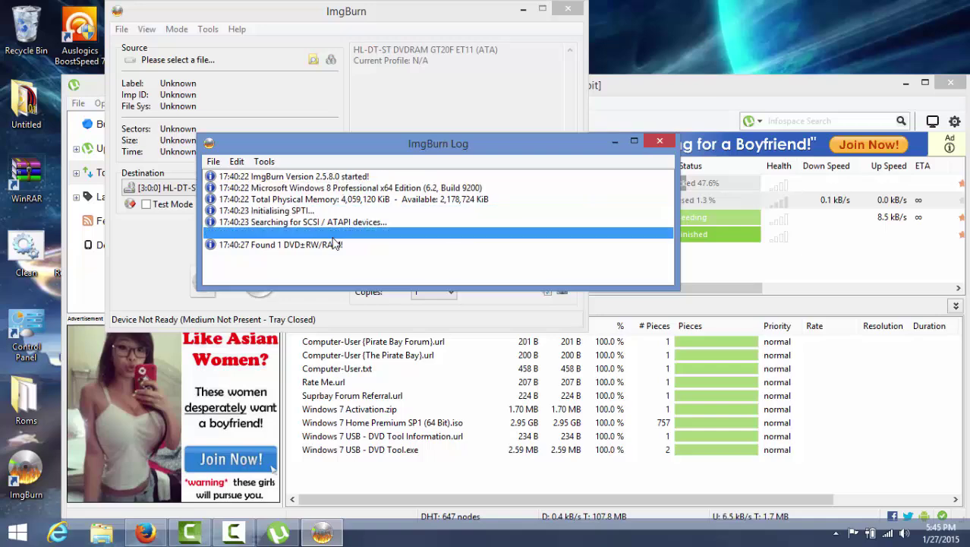
{"action": "left_click", "coordinate": [659, 141]}
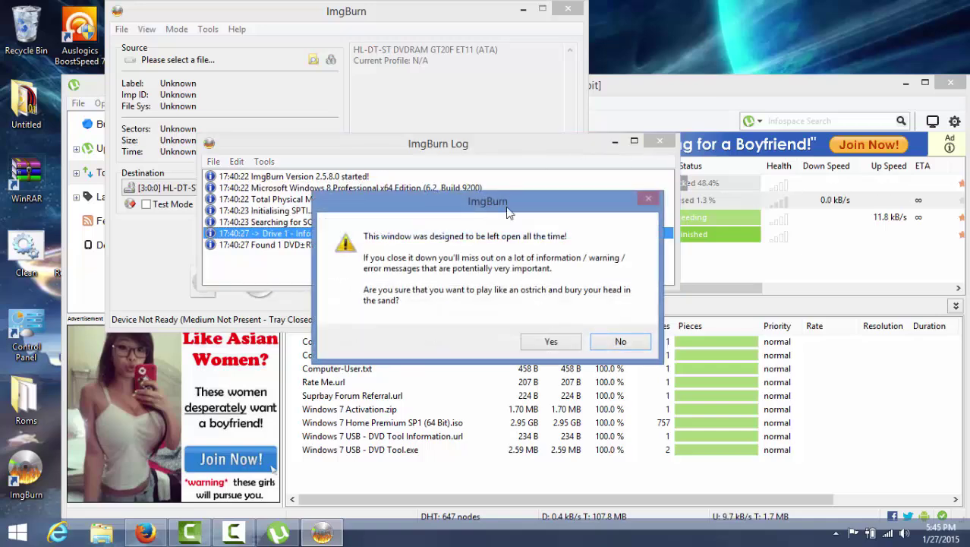
{"action": "left_click", "coordinate": [560, 344]}
{"action": "left_click", "coordinate": [568, 8]}
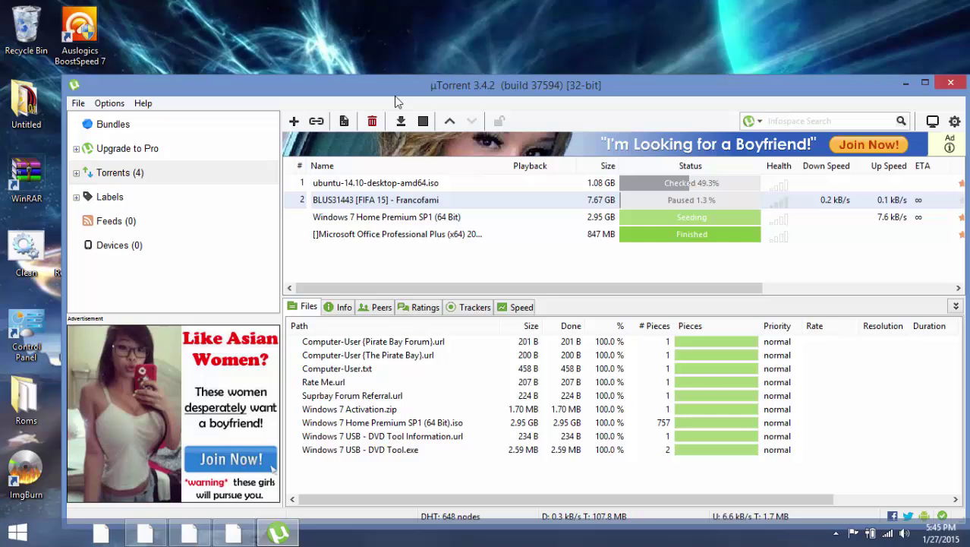